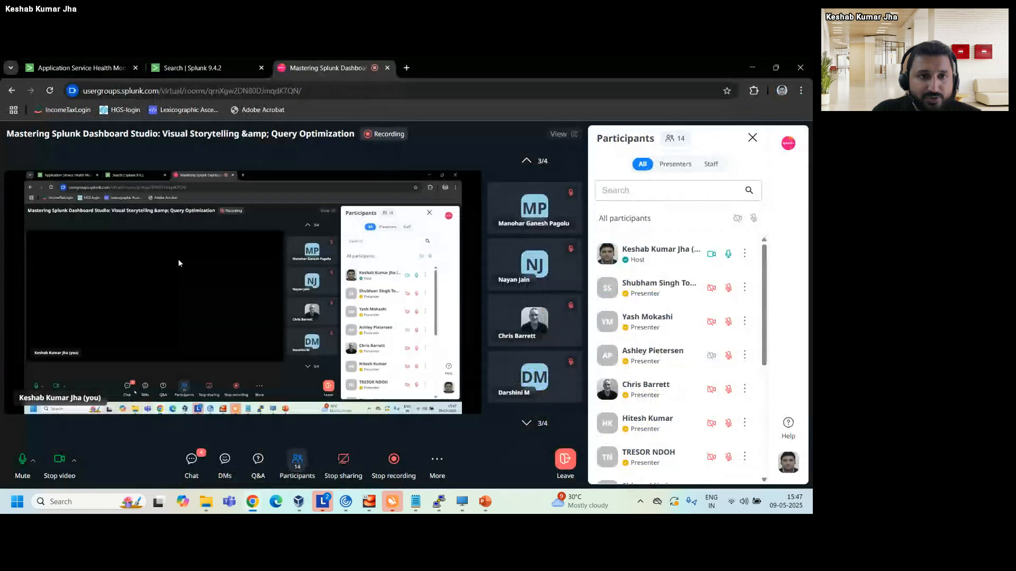
Switch to the Application Service Health Monitoring dashboard and leave editing for view mode.
left_click(91, 68)
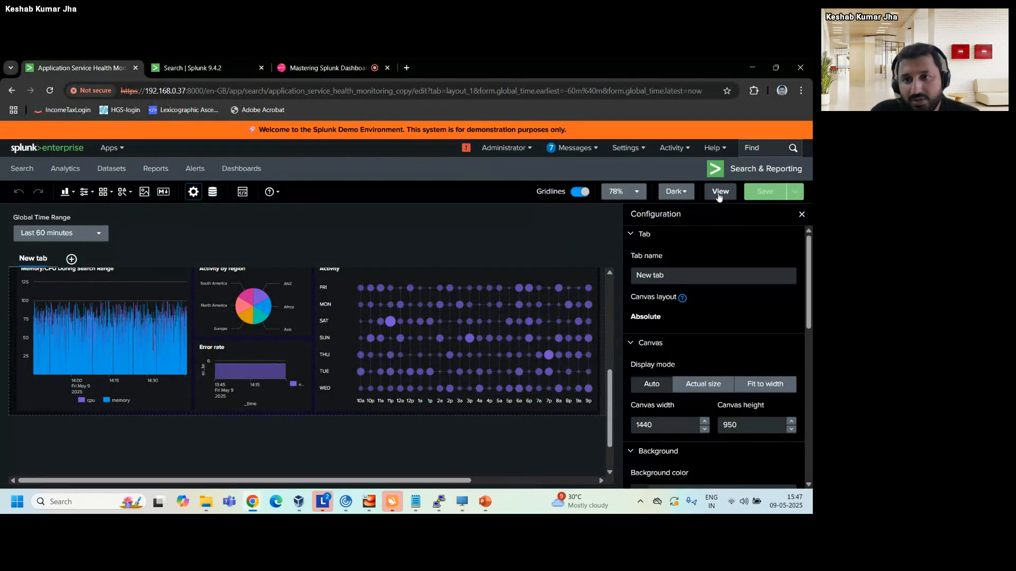
left_click(720, 192)
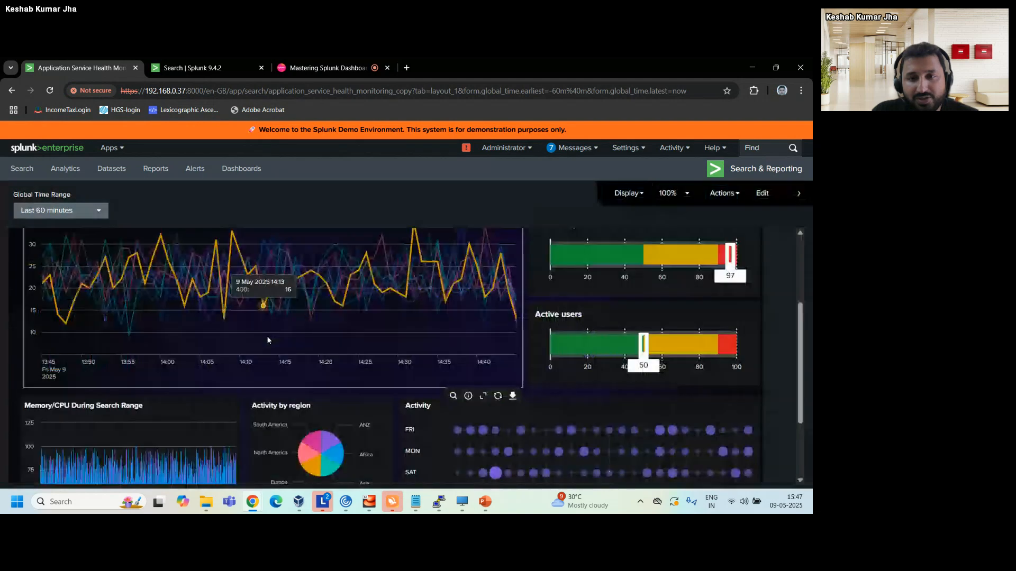
scroll(268, 342, "up", 3)
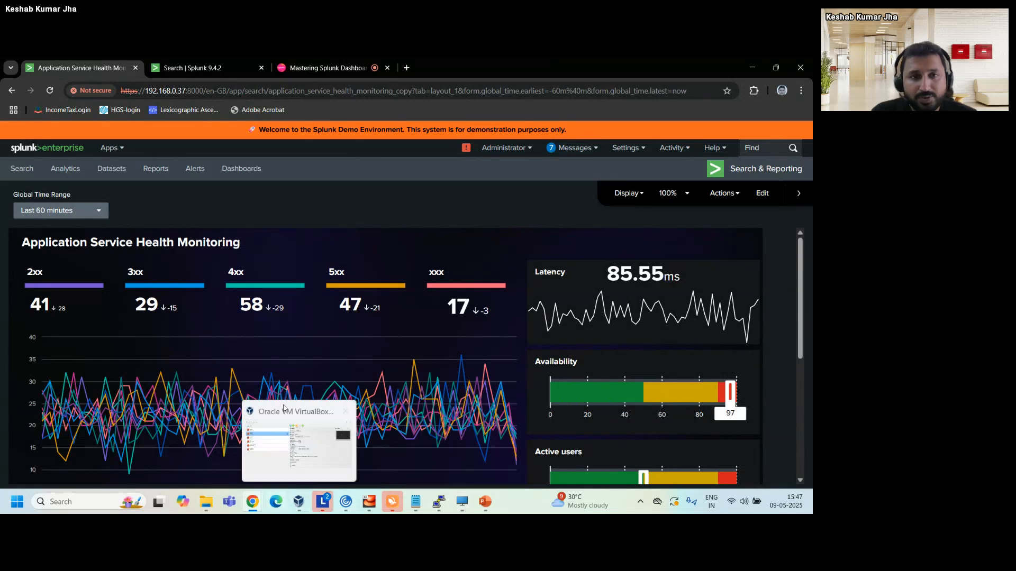
Check the meeting room page, and look over the health monitoring dashboard's panels down to the Activity chart.
left_click(326, 66)
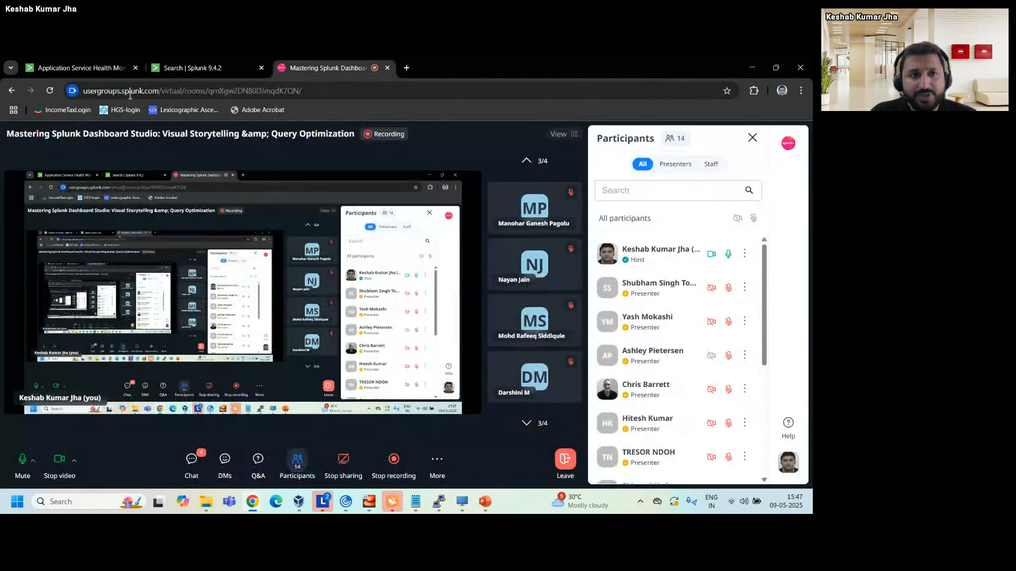
left_click(73, 68)
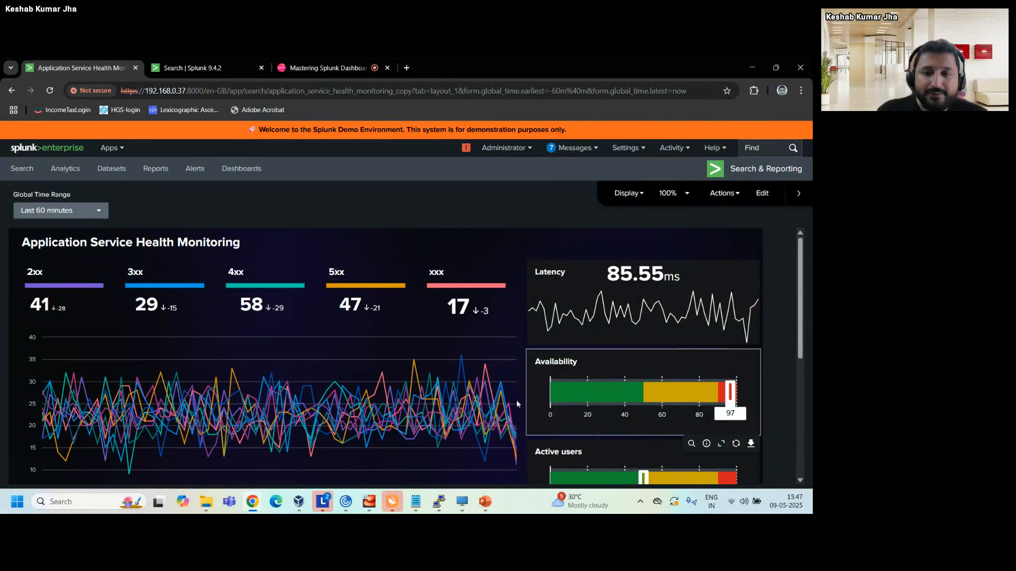
scroll(516, 400, "down", 4)
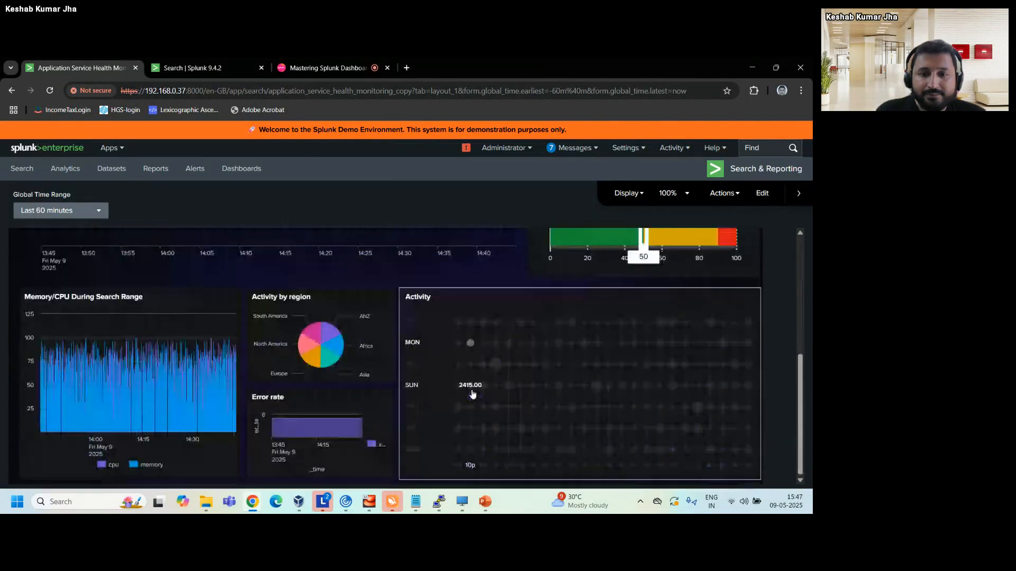
scroll(471, 389, "up", 5)
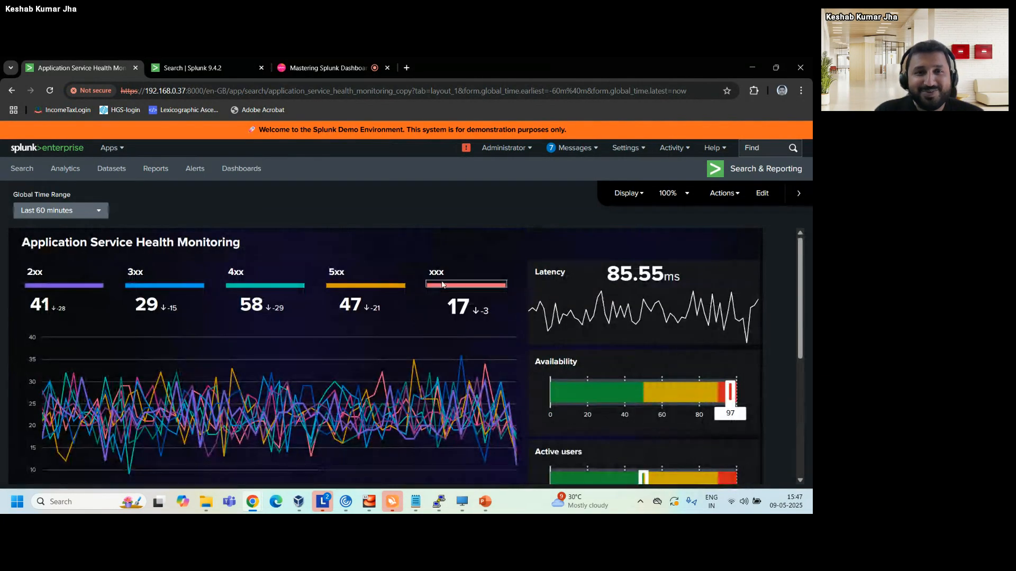
Look through the participants list in the meeting room.
left_click(313, 69)
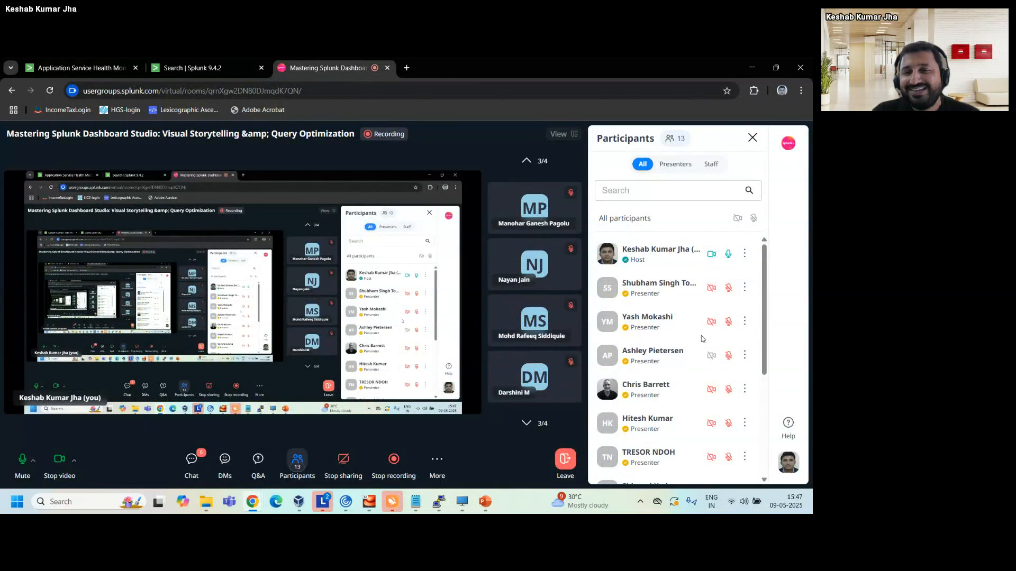
scroll(700, 336, "down", 1)
scroll(701, 338, "down", 5)
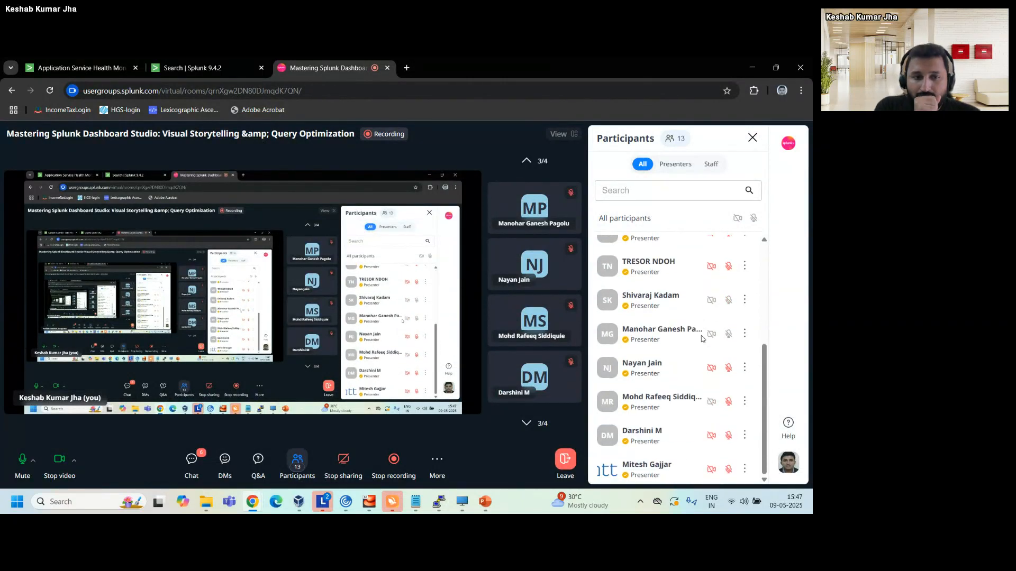
scroll(701, 335, "up", 6)
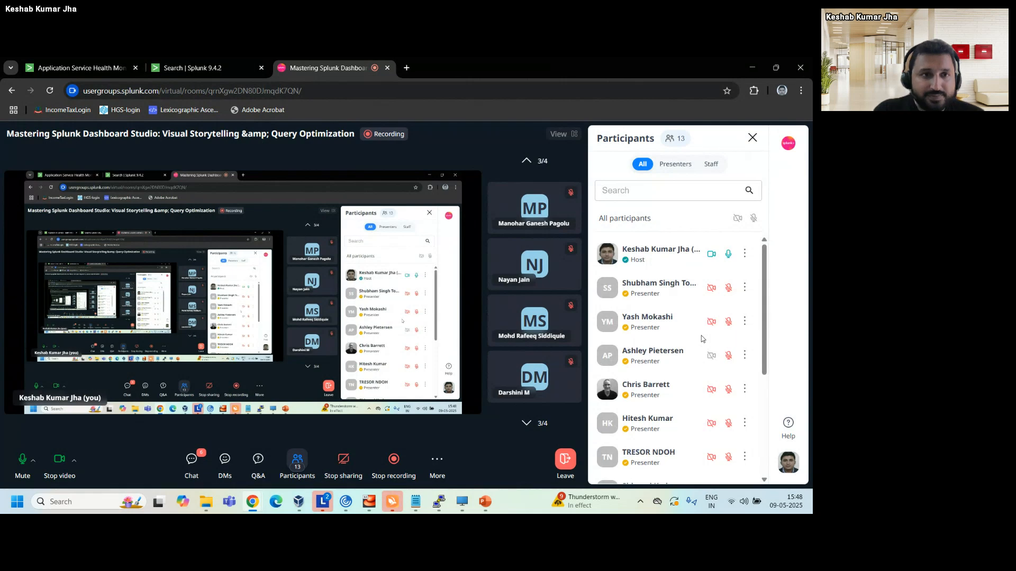
Review the health monitoring dashboard's time chart, gauges and lower panels, checking the meeting room in between.
left_click(88, 69)
scroll(407, 398, "down", 4)
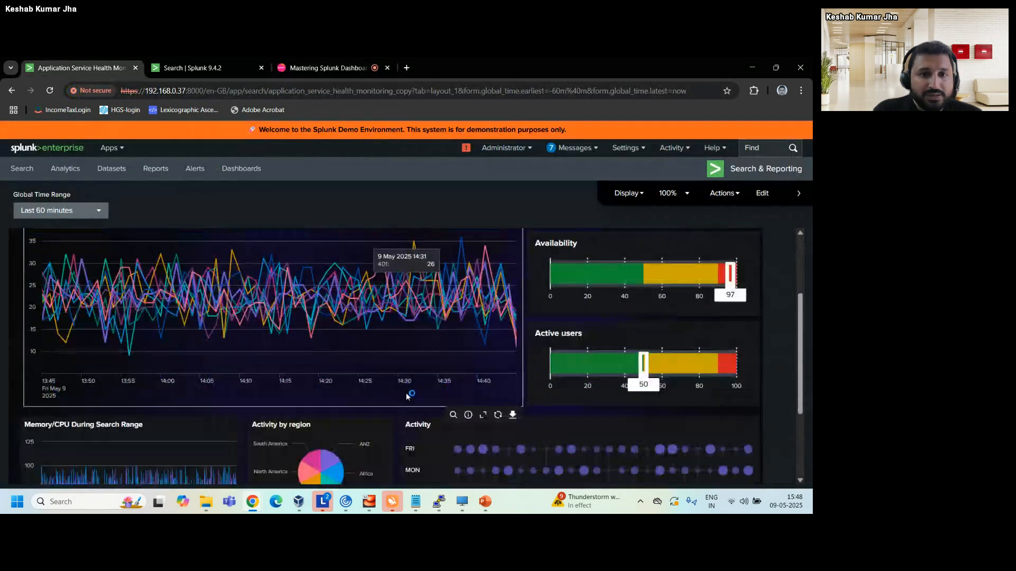
scroll(407, 397, "down", 1)
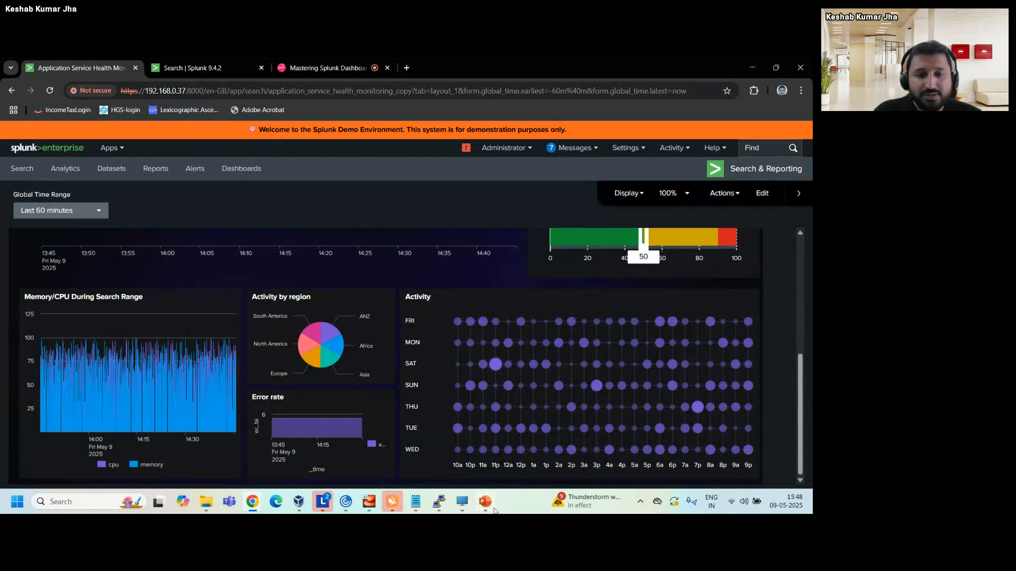
mouse_move(489, 511)
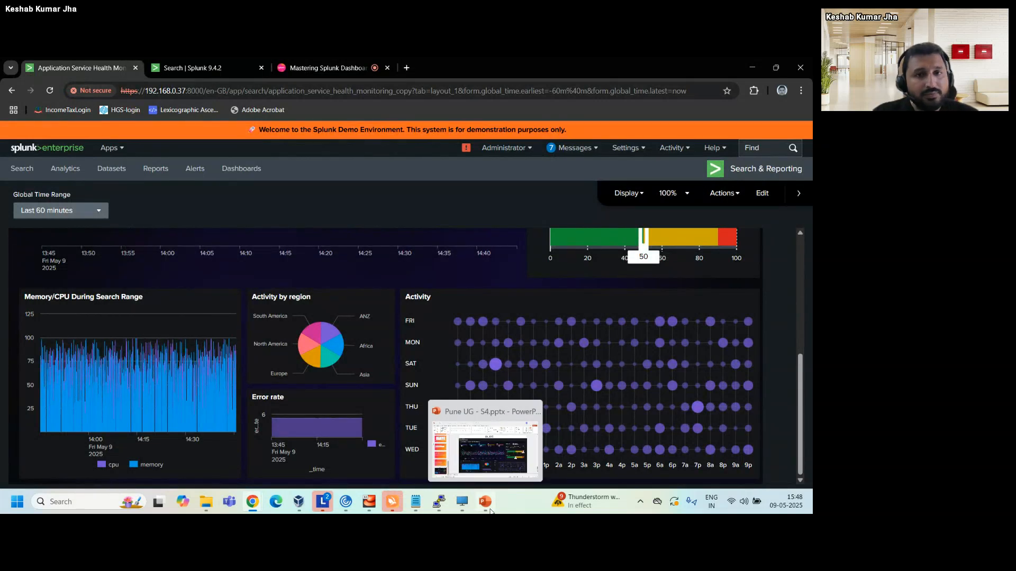
left_click(323, 68)
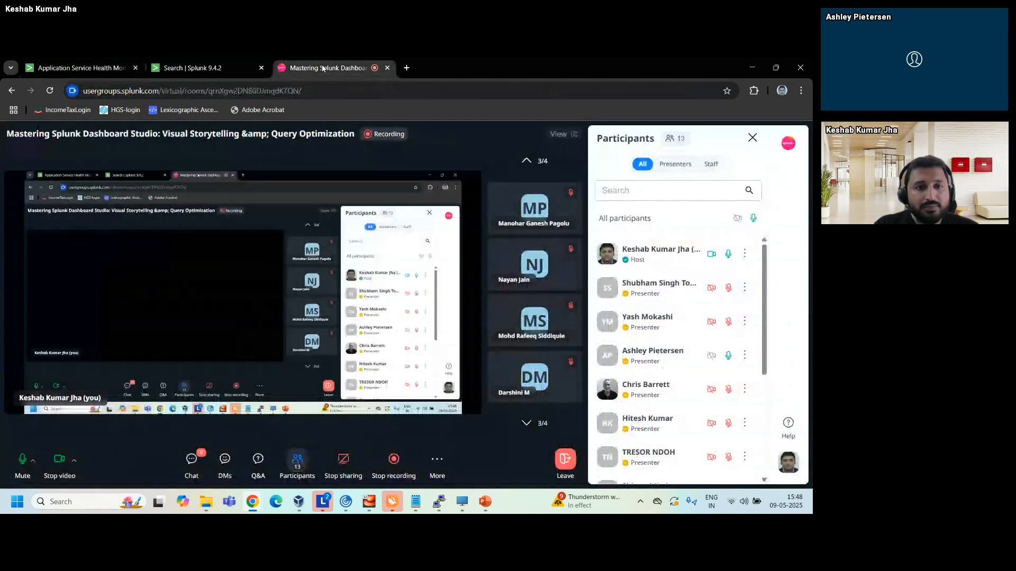
left_click(90, 69)
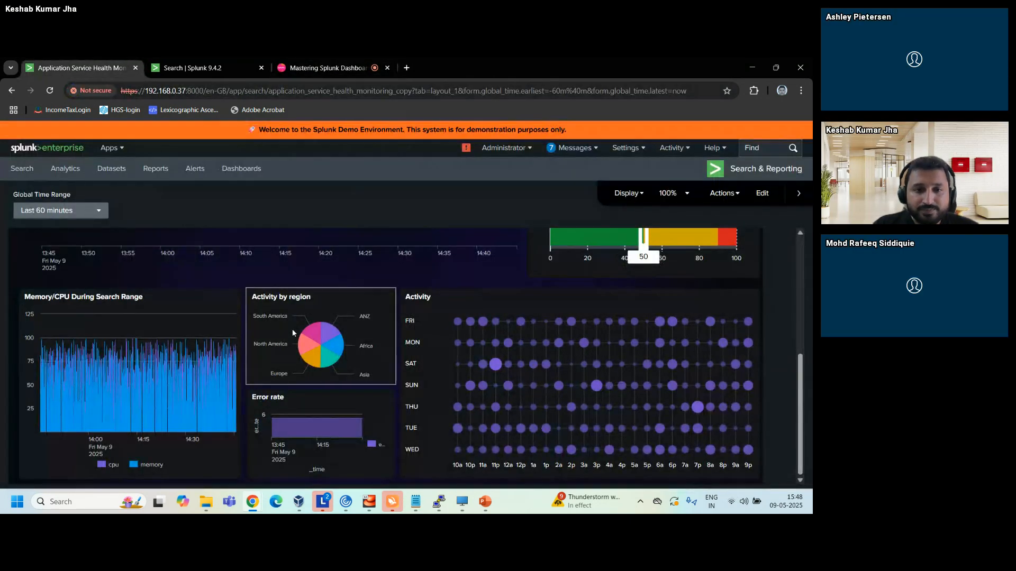
scroll(292, 329, "up", 5)
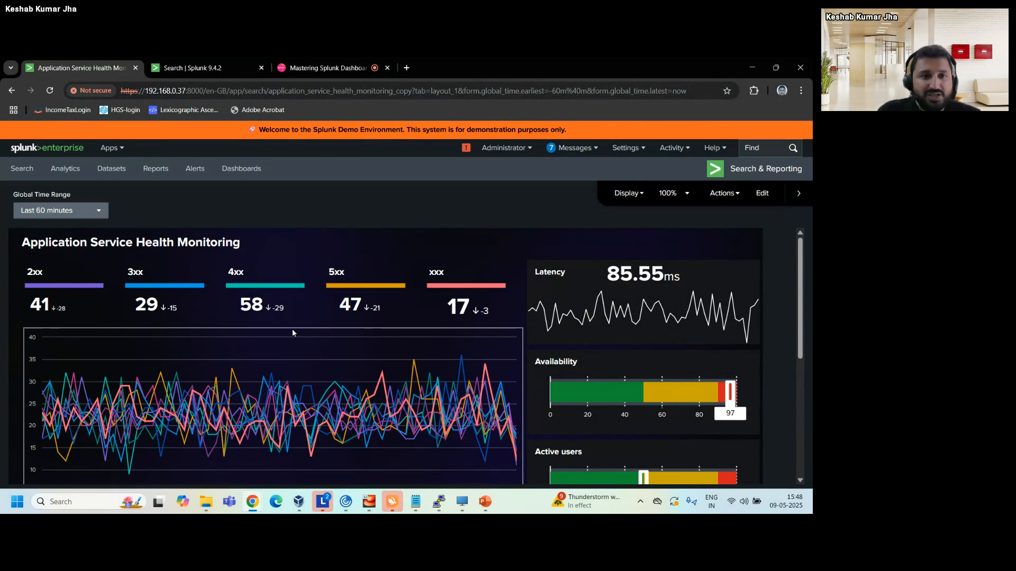
Switch to the other Splunk instance's Search page and skip the dark mode tour.
left_click(178, 66)
left_click(318, 223)
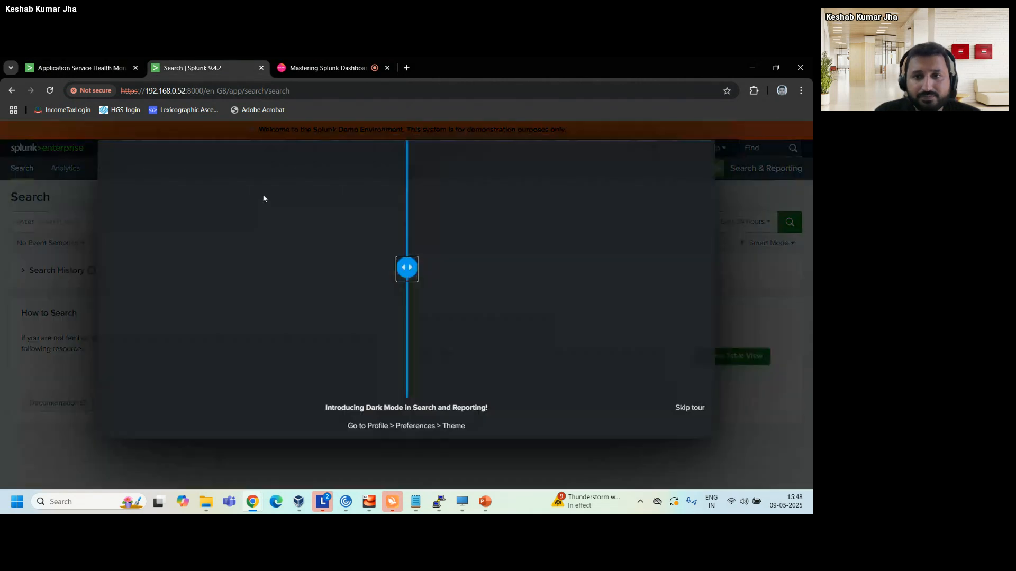
left_click(690, 412)
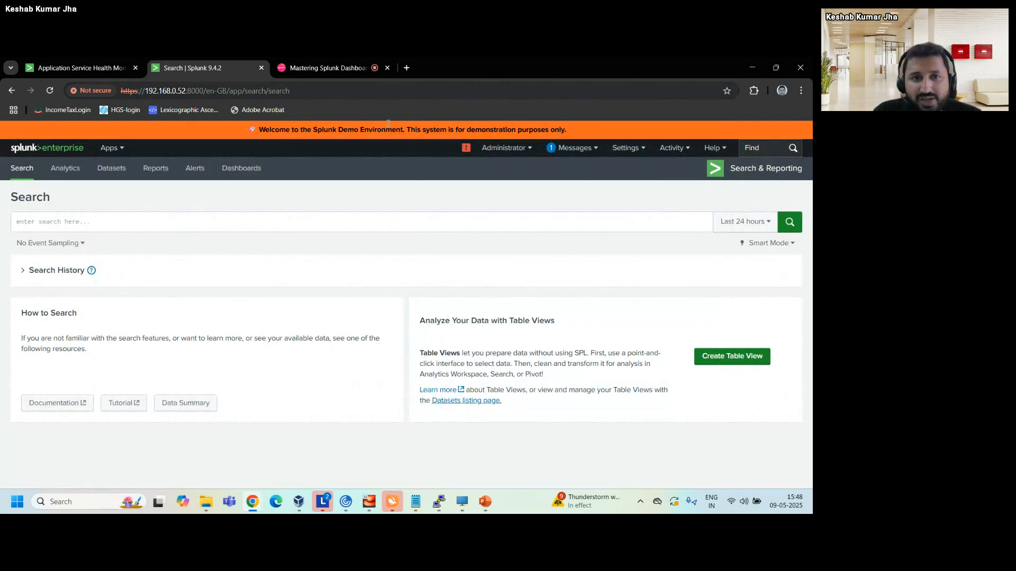
Start a new dashboard from the Dashboards page, skip the quick tour, and go through the title, description and permissions fields.
left_click(238, 172)
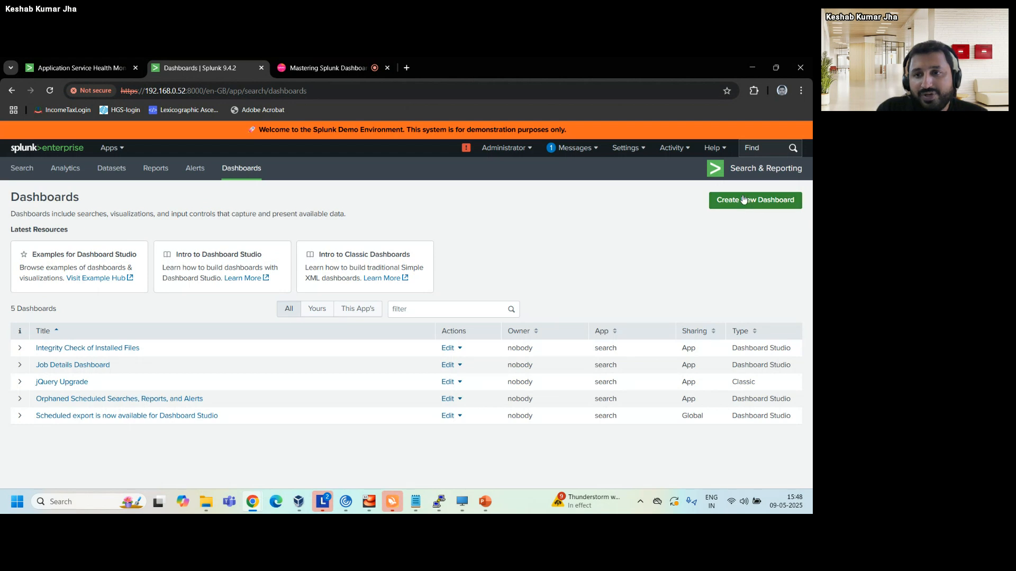
left_click(743, 199)
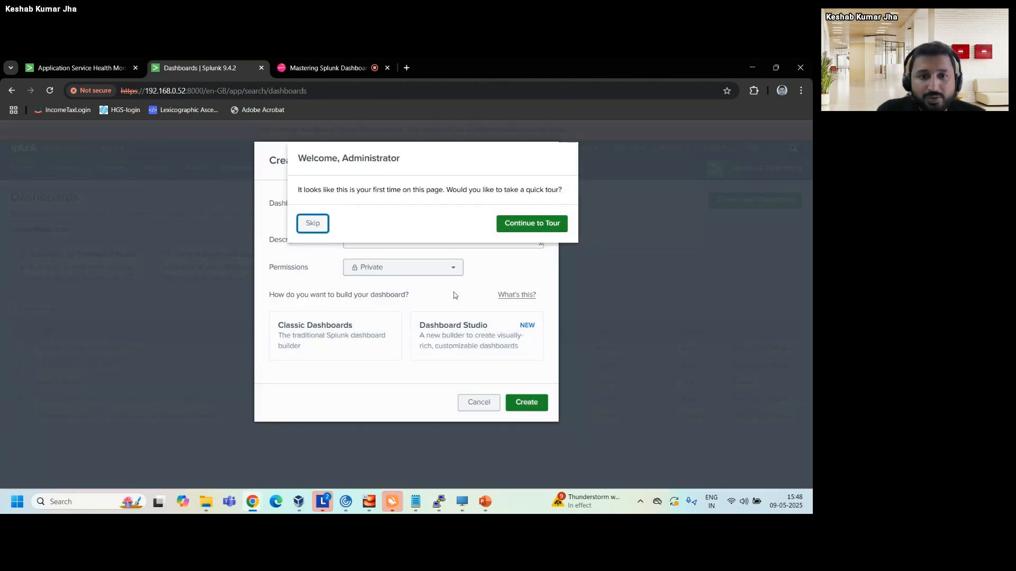
left_click(311, 223)
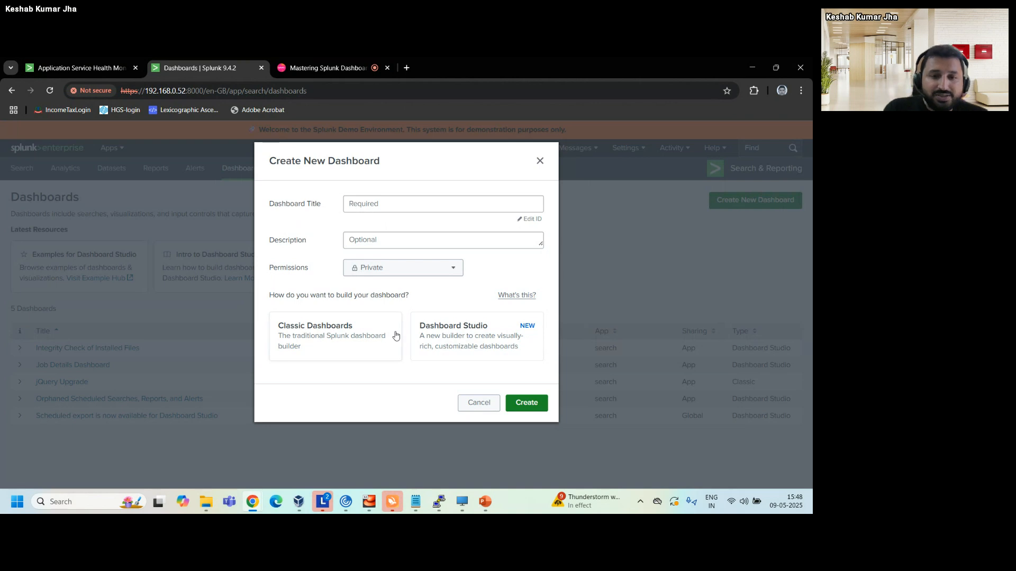
left_click(372, 205)
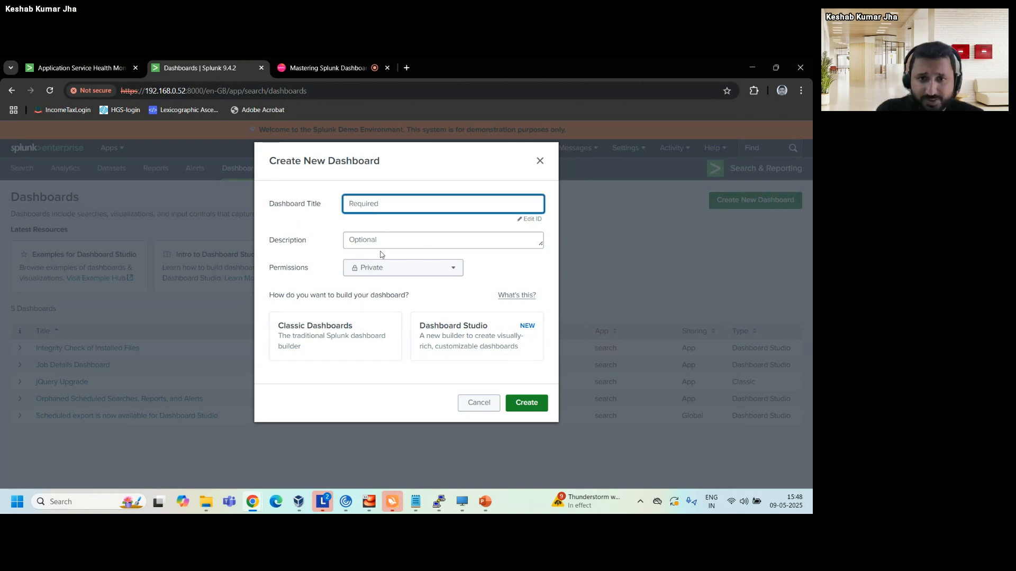
key("Tab")
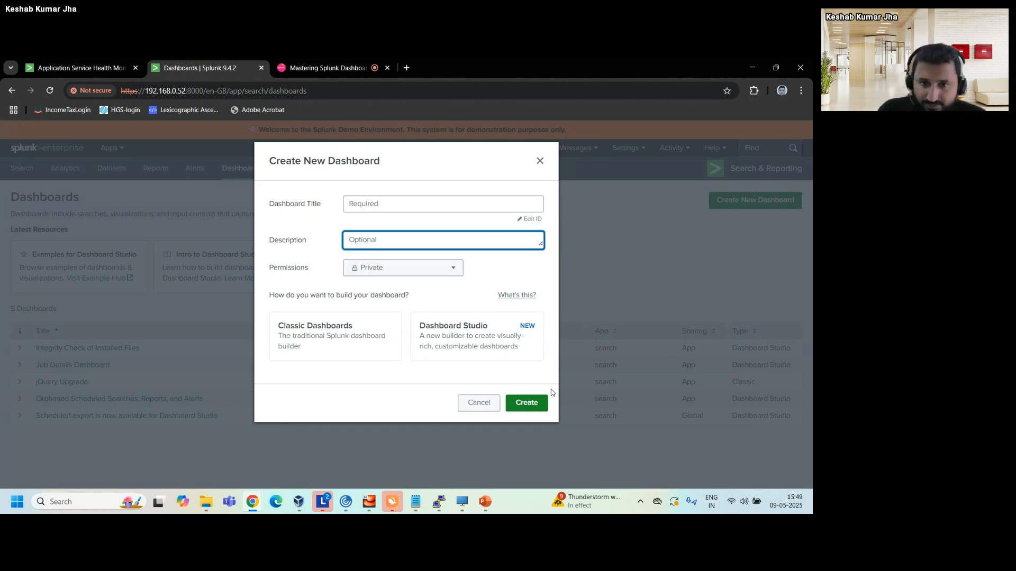
key("Tab")
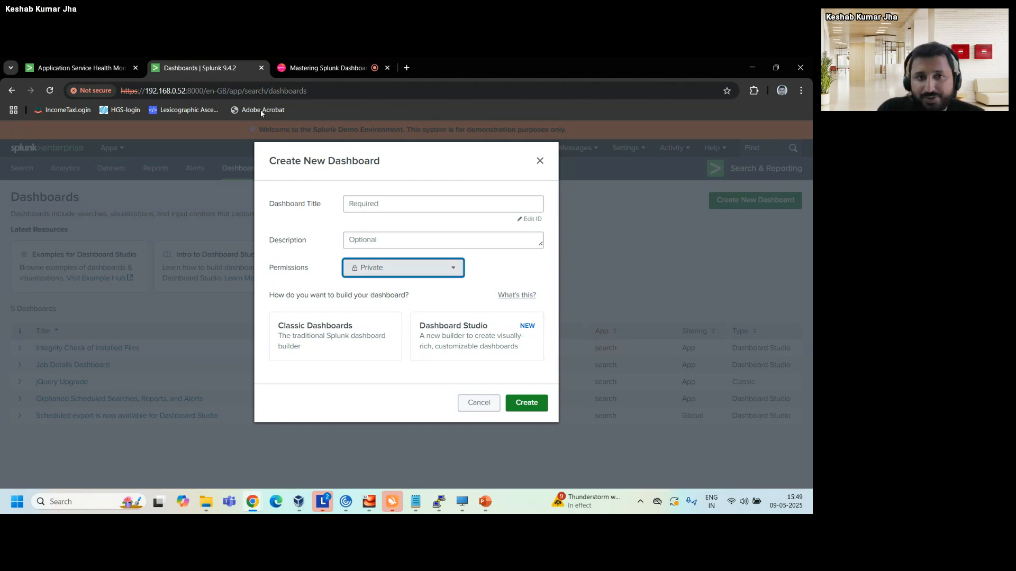
Return to the Application Service Health Monitoring dashboard and open it for editing.
left_click(80, 68)
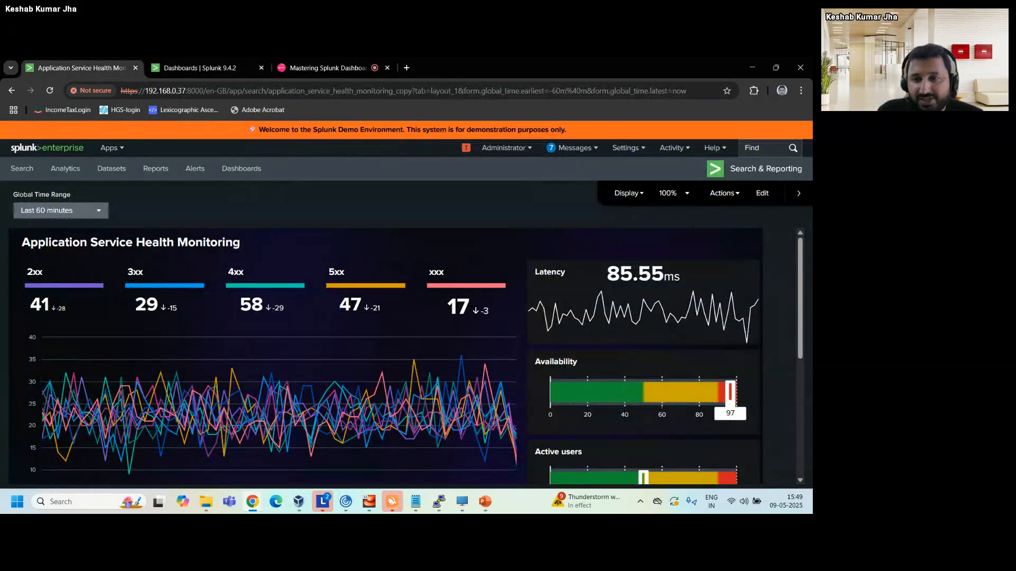
left_click(762, 194)
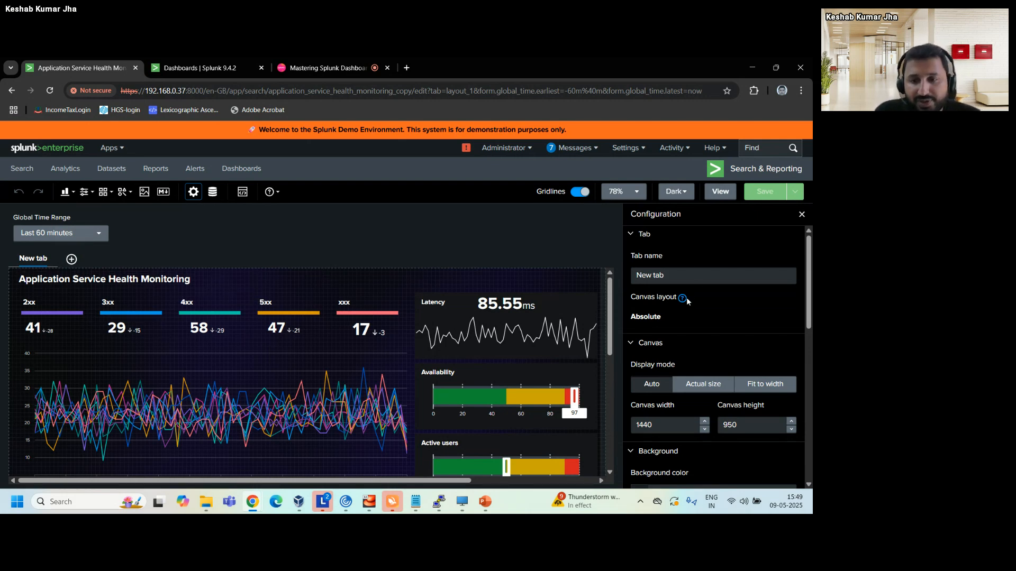
Examine the dashboard's configuration: canvas layout, display mode, canvas size, background color and image, and view options.
scroll(684, 307, "down", 1)
scroll(684, 310, "down", 1)
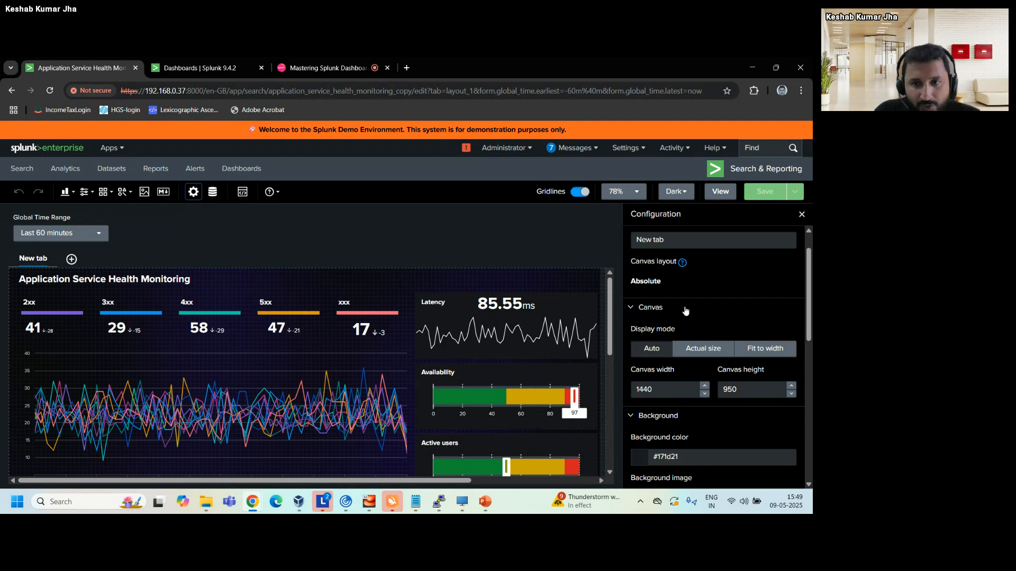
scroll(686, 311, "down", 1)
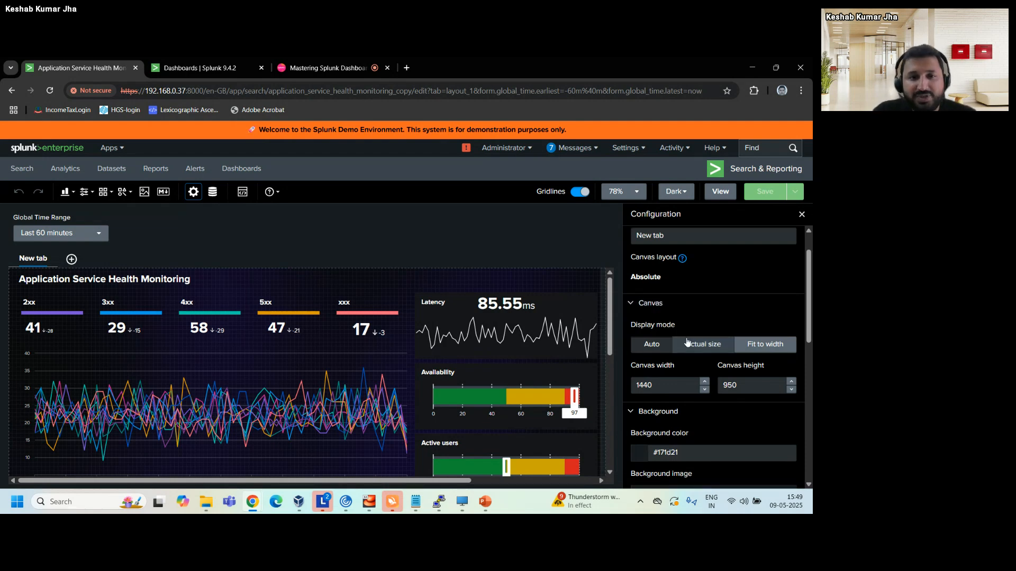
left_click(686, 342)
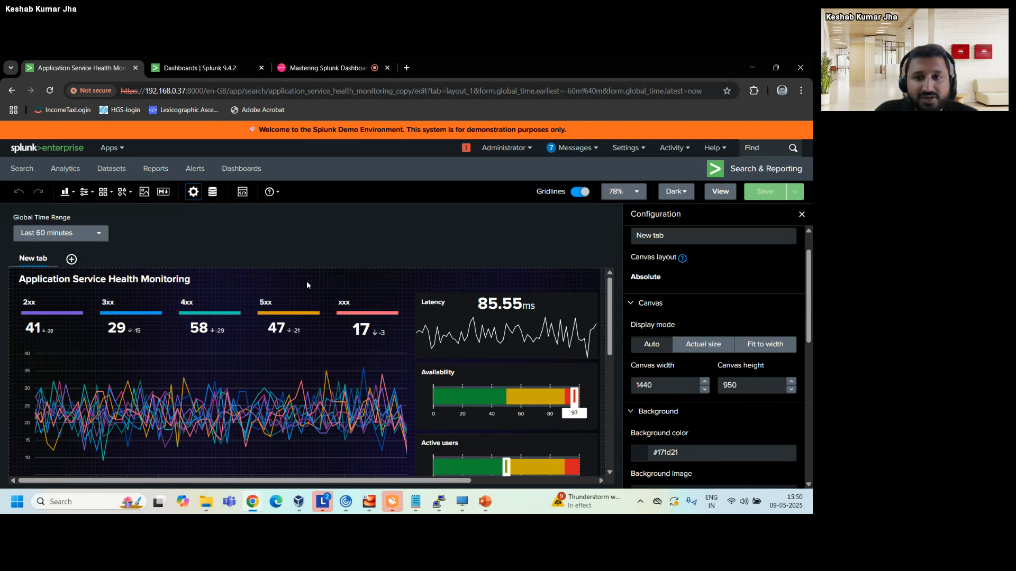
scroll(716, 281, "down", 1)
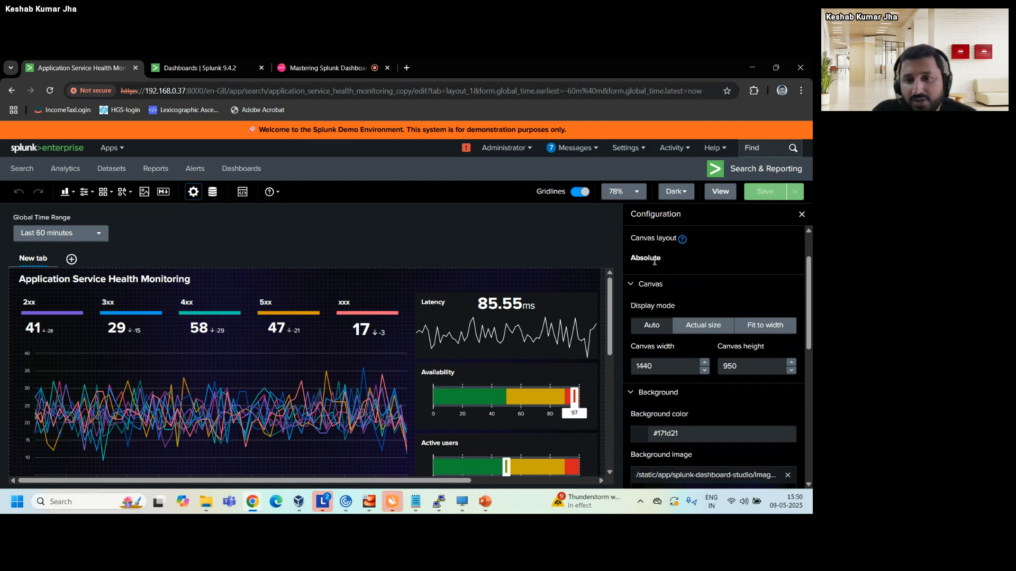
scroll(728, 320, "down", 1)
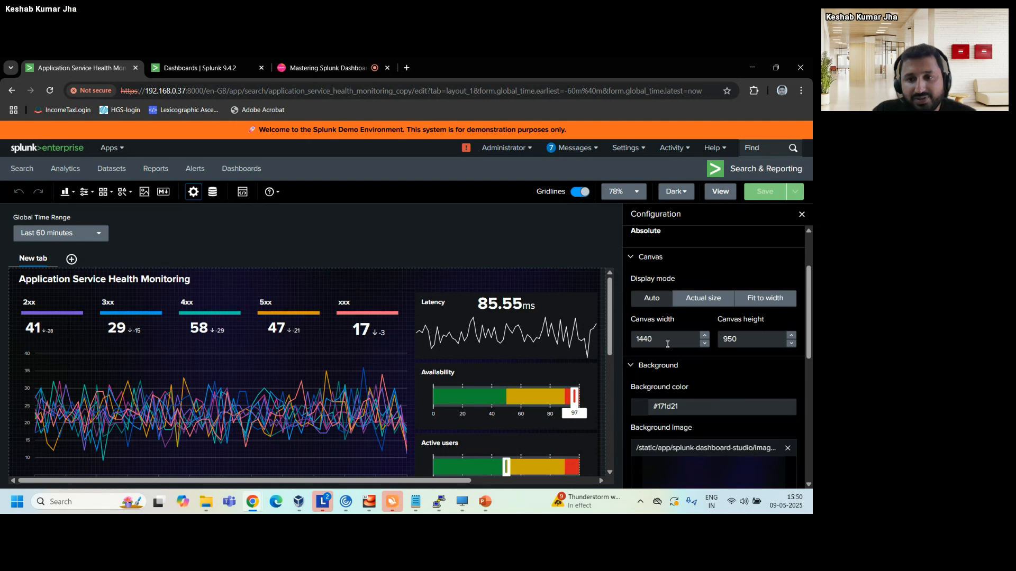
scroll(722, 388, "down", 1)
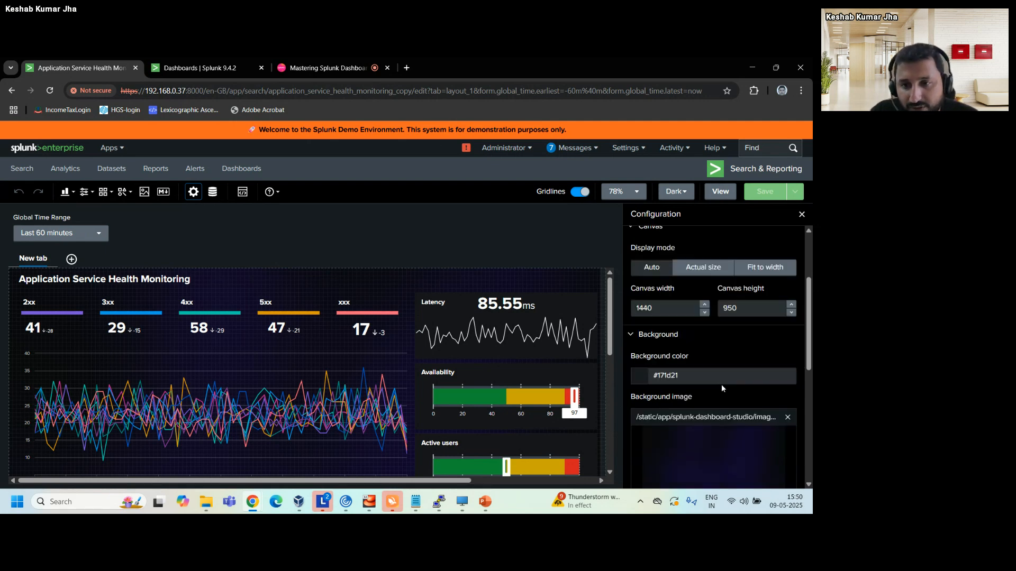
scroll(721, 387, "down", 1)
scroll(669, 367, "down", 2)
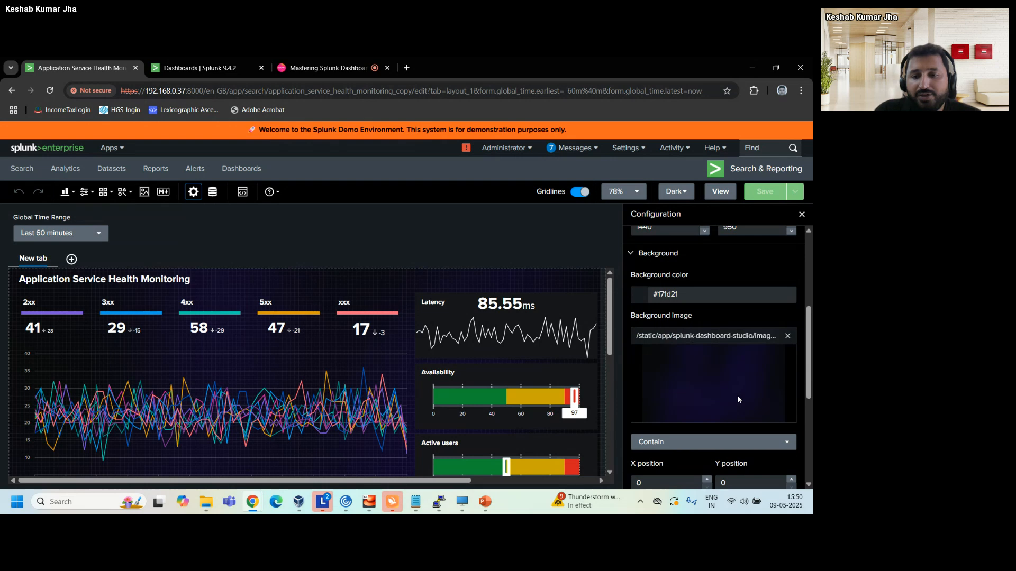
scroll(737, 395, "down", 4)
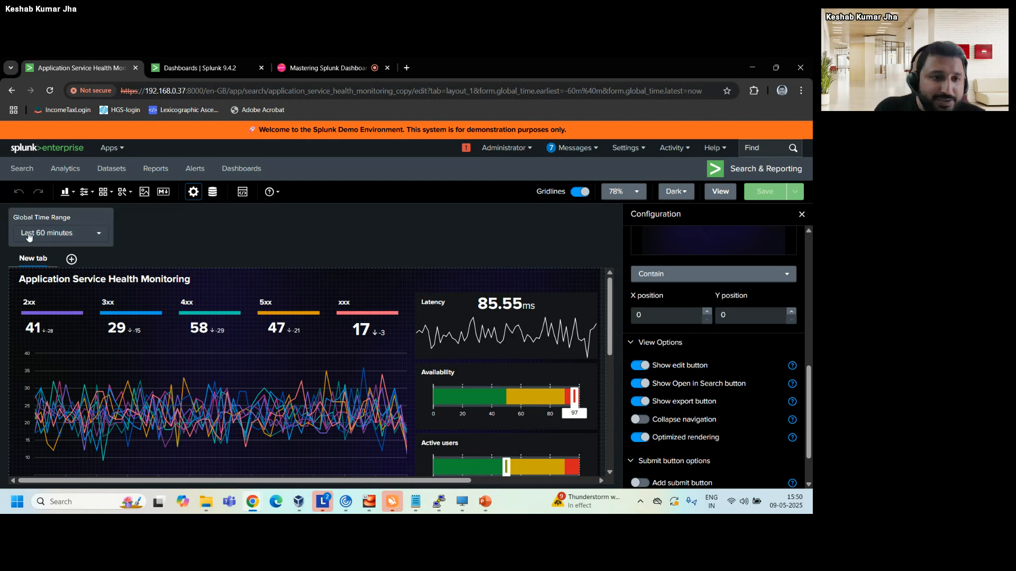
Look through the input types and the visualization types that can be added to the dashboard.
left_click(85, 192)
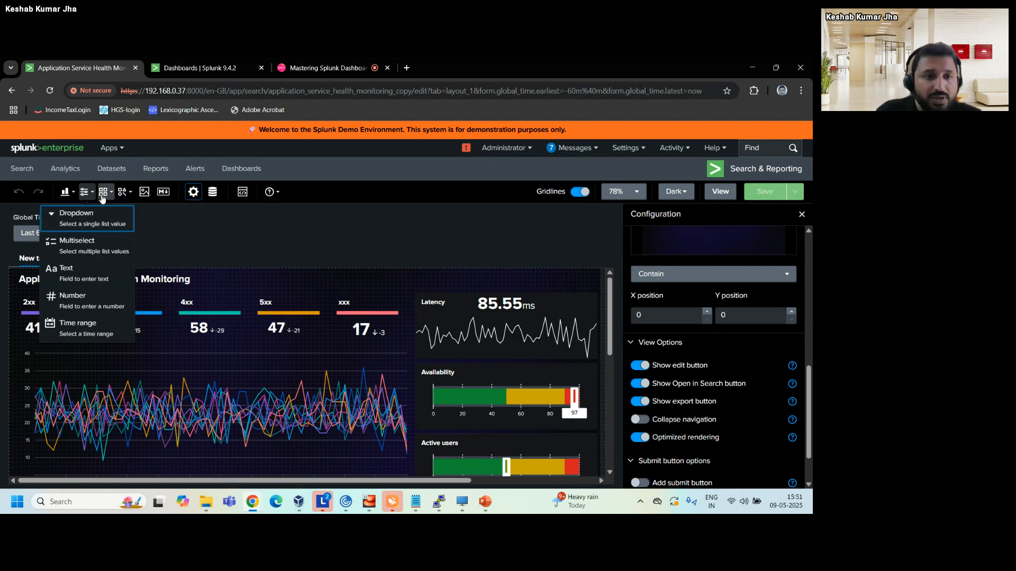
left_click(232, 247)
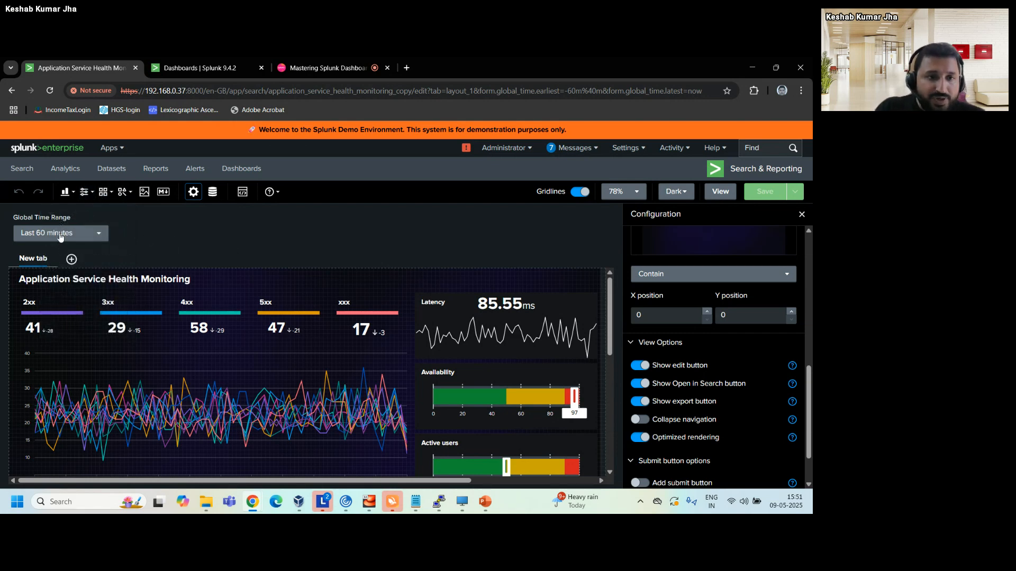
left_click(73, 196)
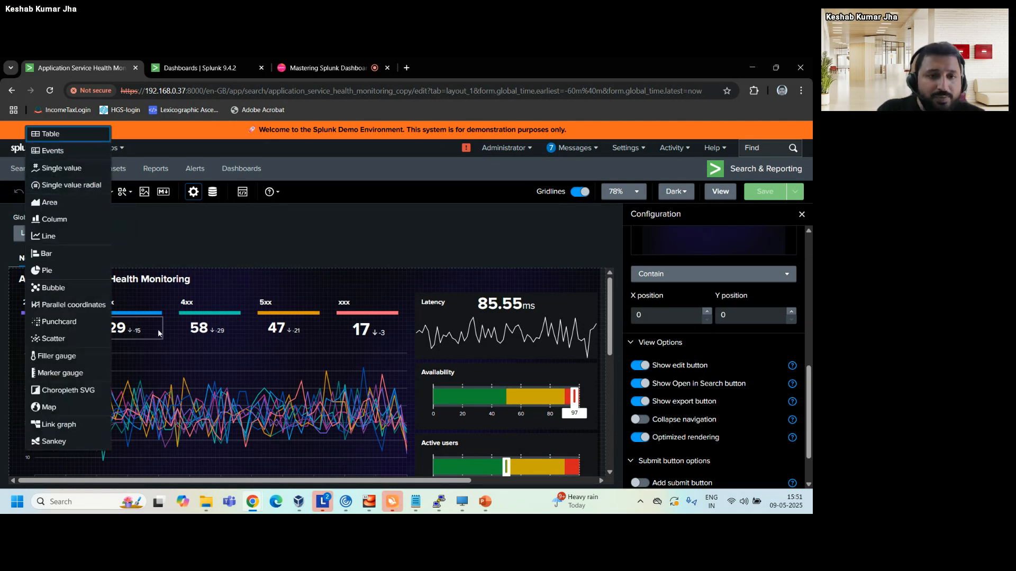
left_click(204, 239)
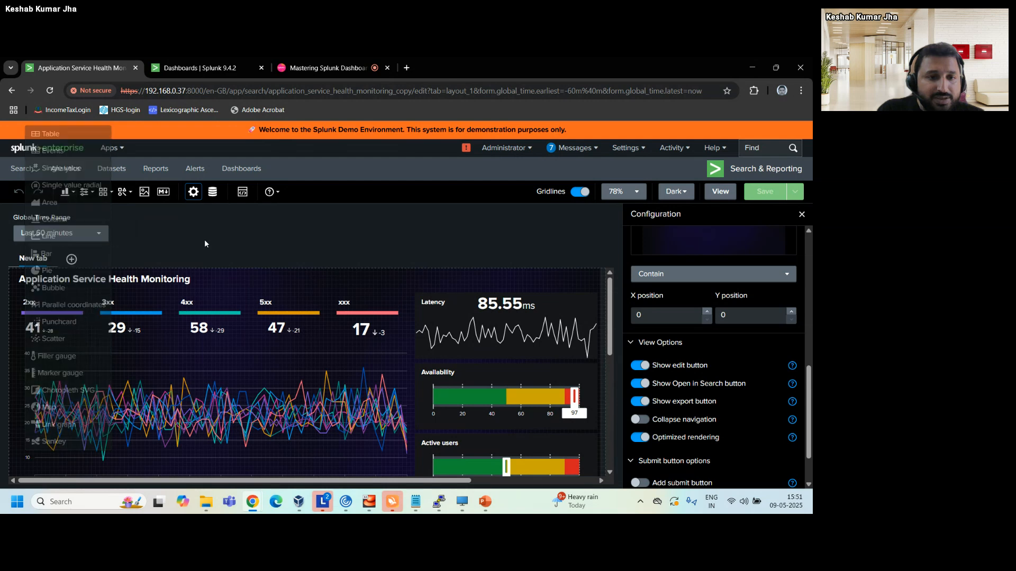
Select the dashboard's title text and examine its Markdown content, then deselect it.
left_click(108, 284)
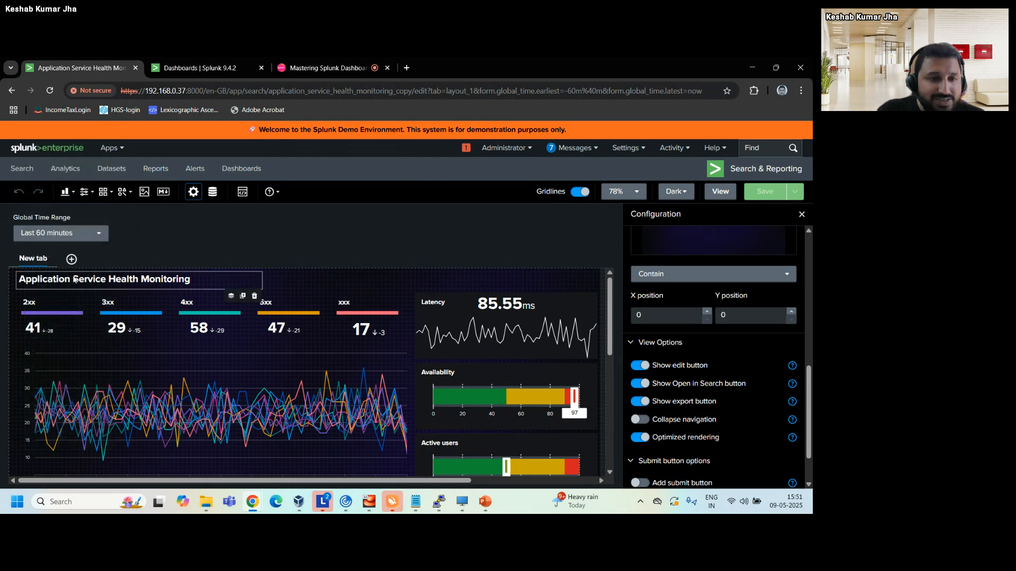
left_click(90, 282)
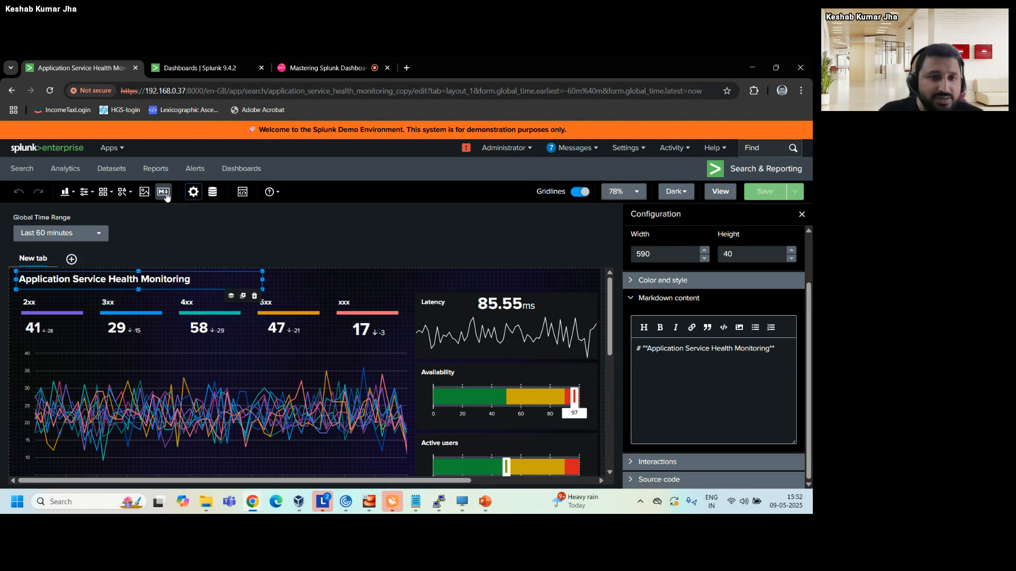
left_click(676, 349)
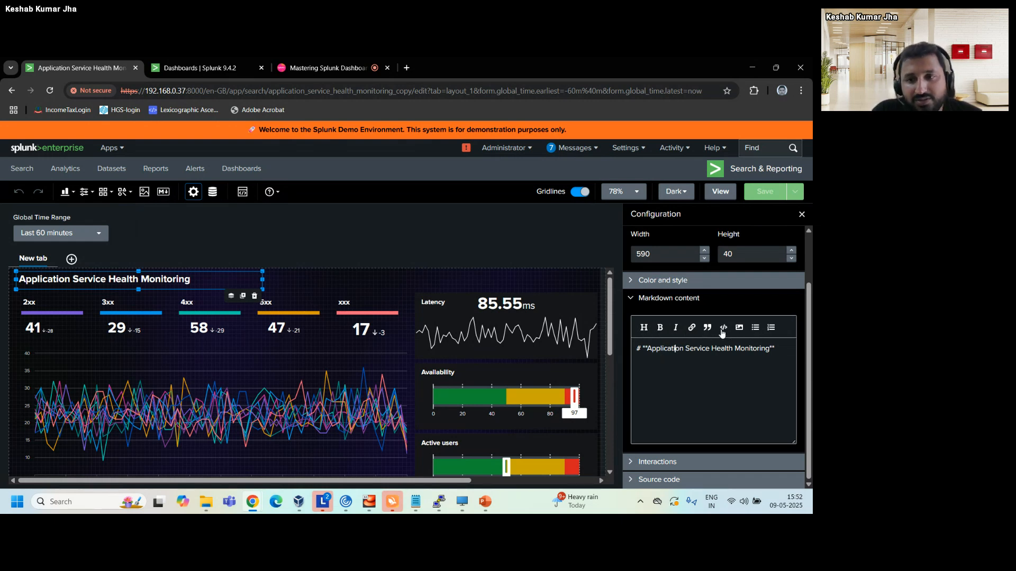
left_click(658, 349)
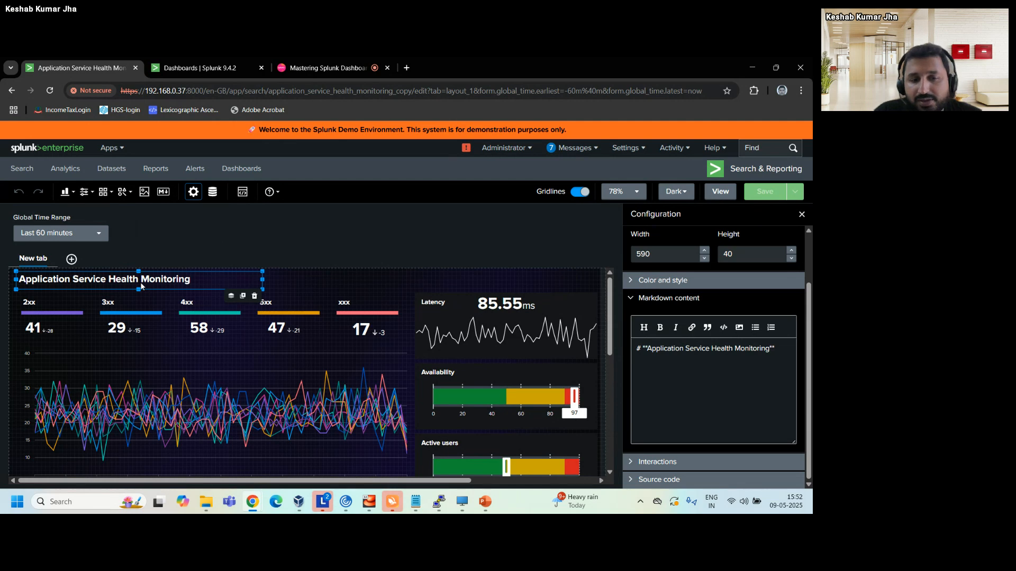
left_click(303, 273)
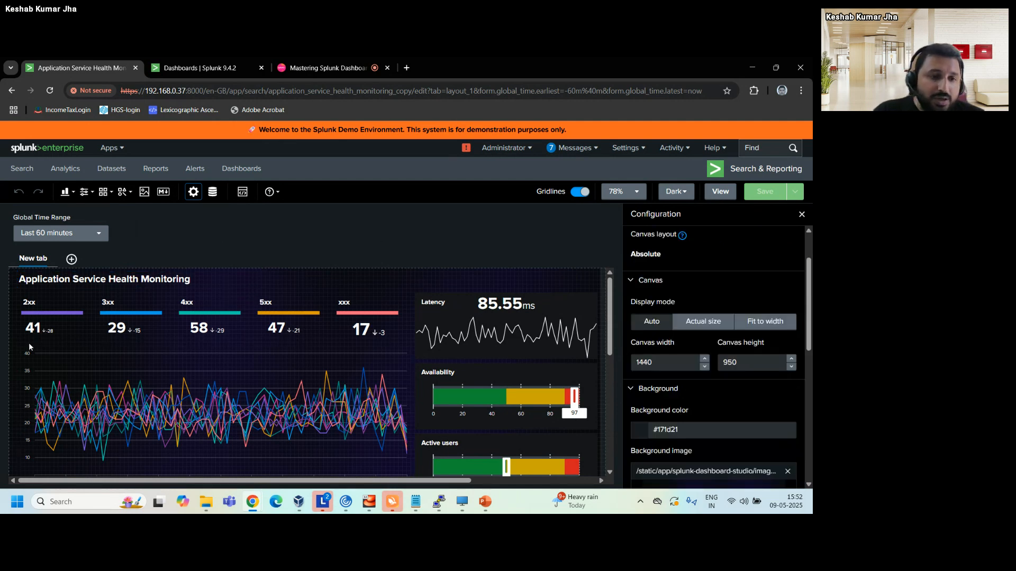
Inspect the data source, position and size settings of the 4xx single value.
mouse_move(32, 312)
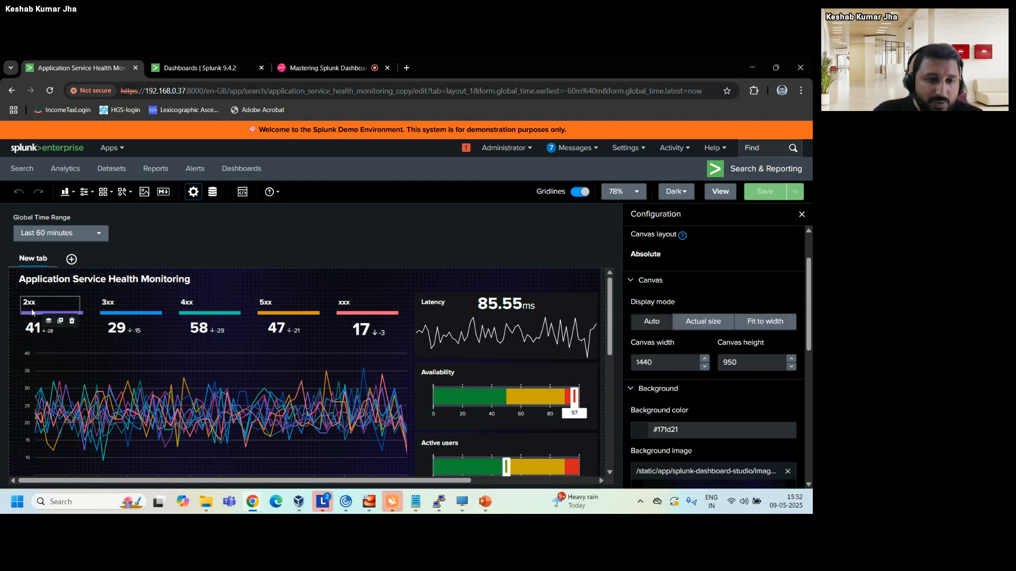
left_click(198, 335)
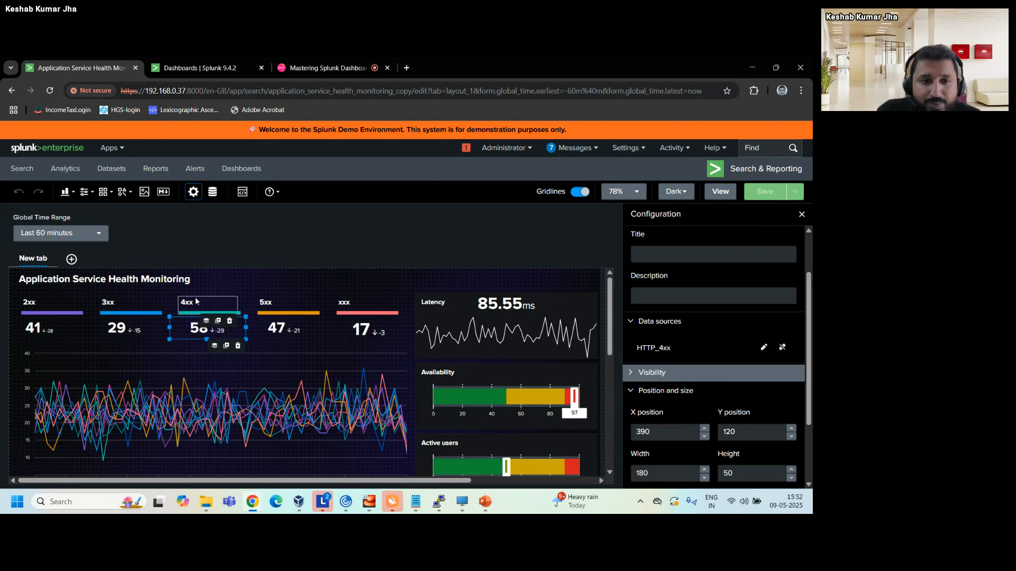
left_click(320, 252)
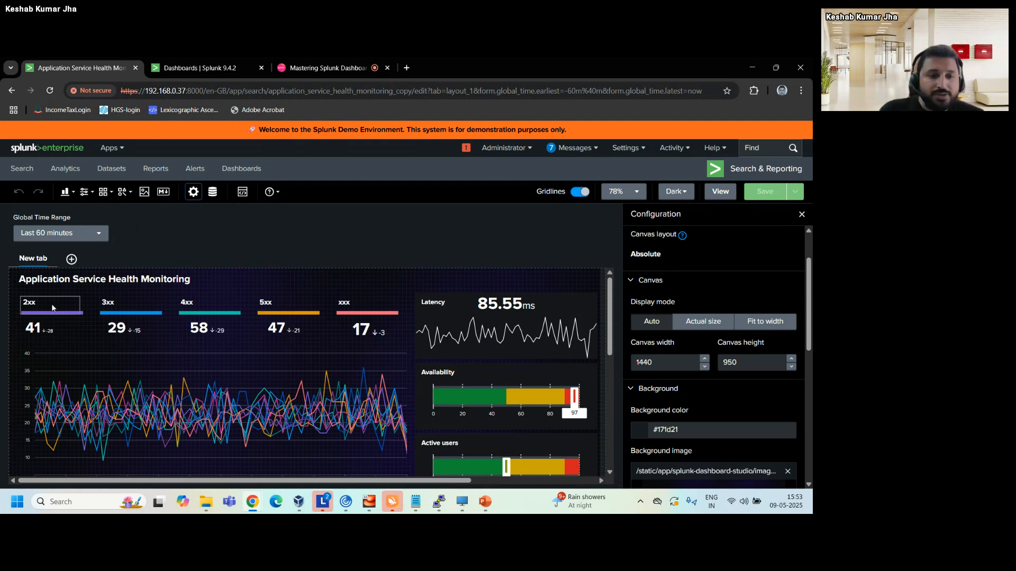
Inspect the colored bars under the 2xx and 3xx labels and review the available shape types.
mouse_move(33, 305)
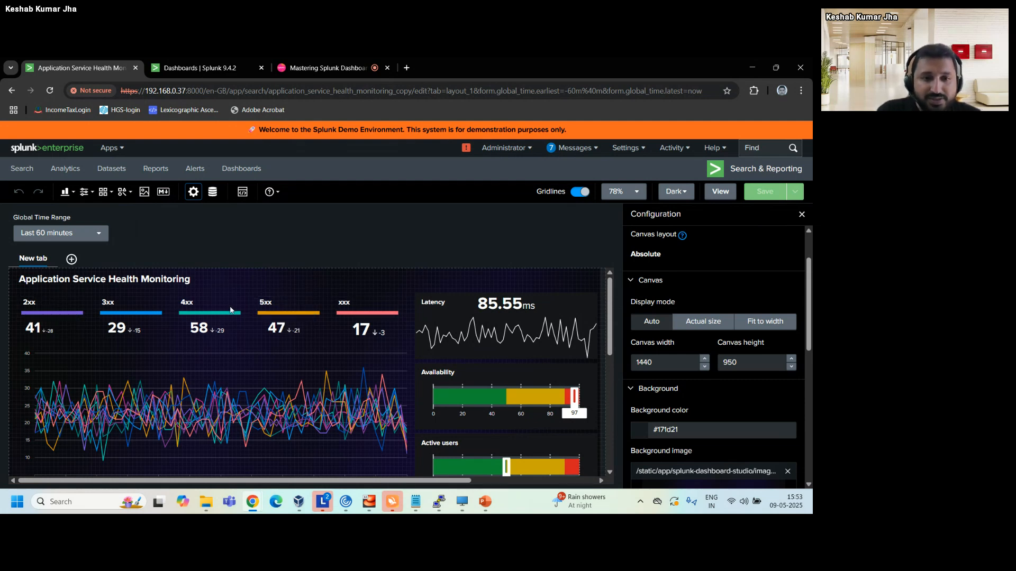
mouse_move(192, 308)
left_click(59, 313)
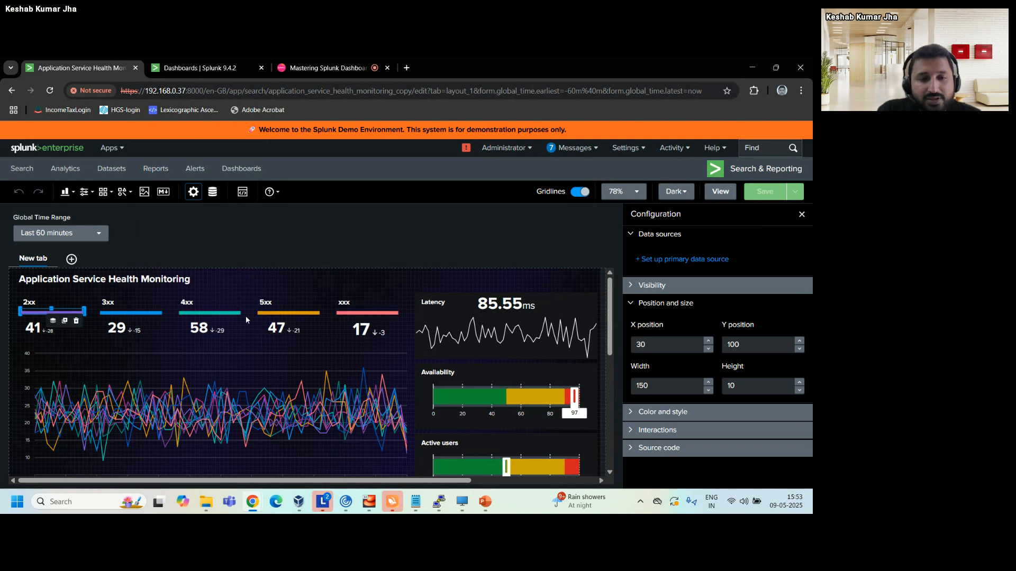
left_click(277, 317)
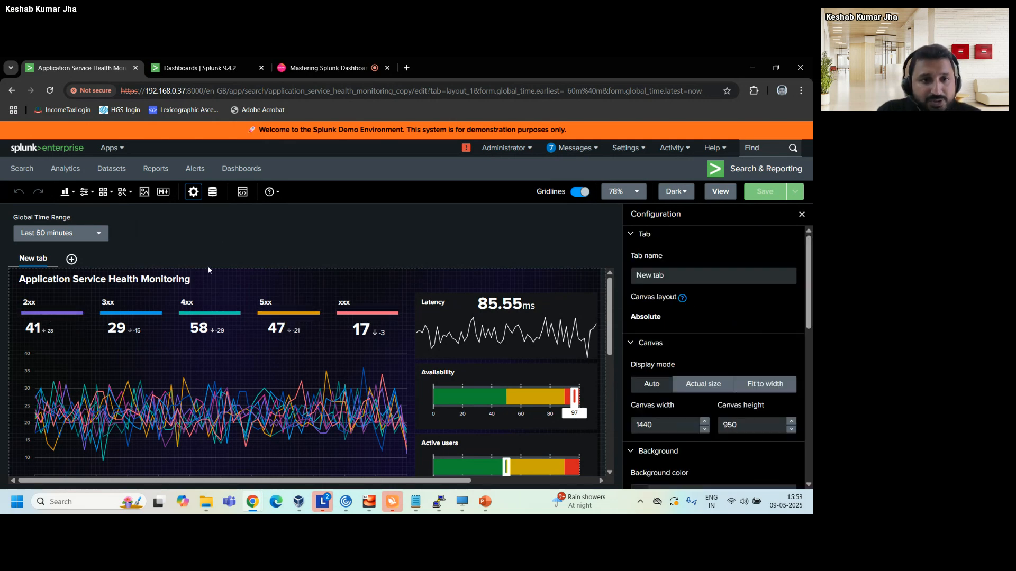
left_click(131, 193)
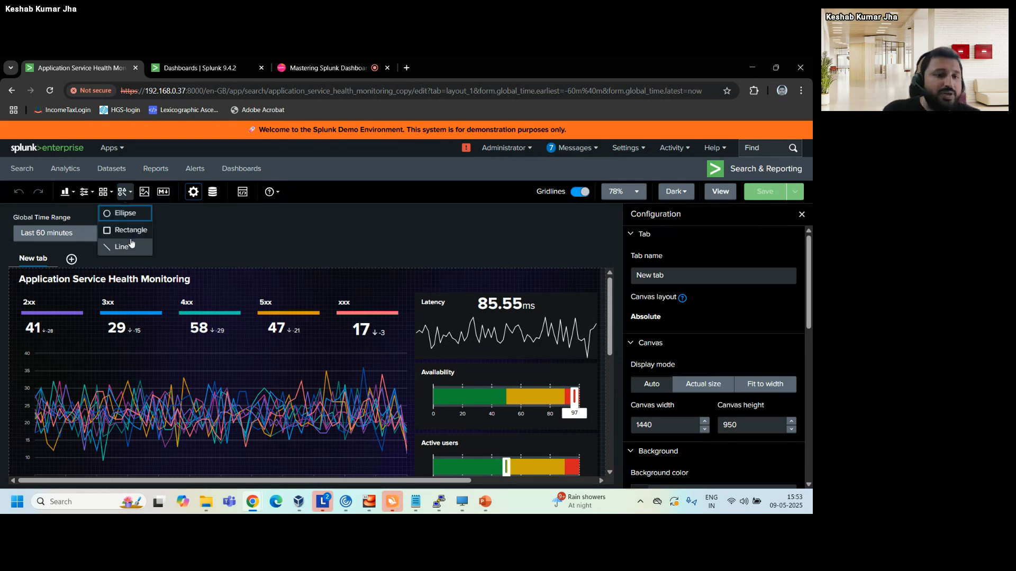
left_click(142, 313)
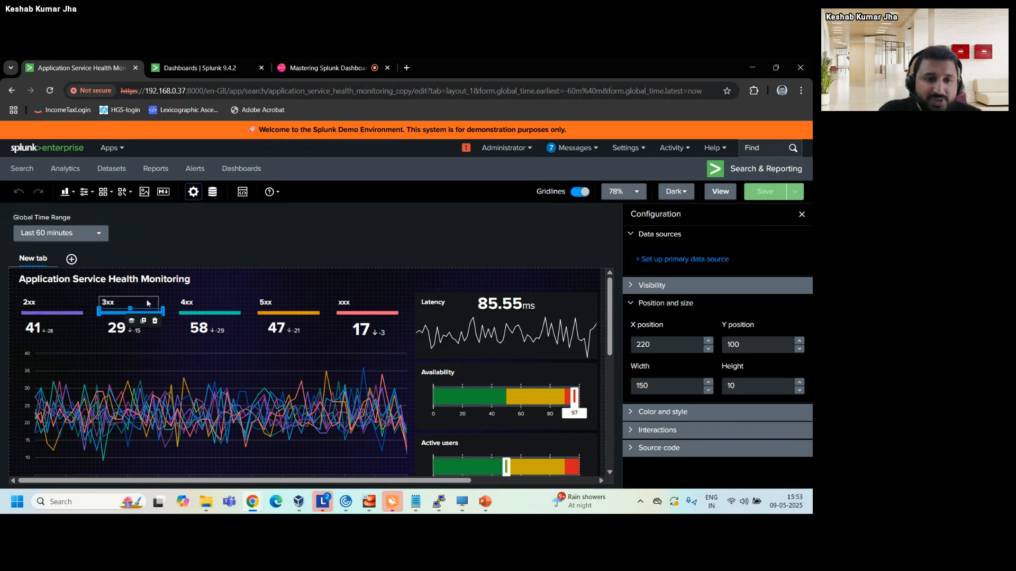
left_click(368, 256)
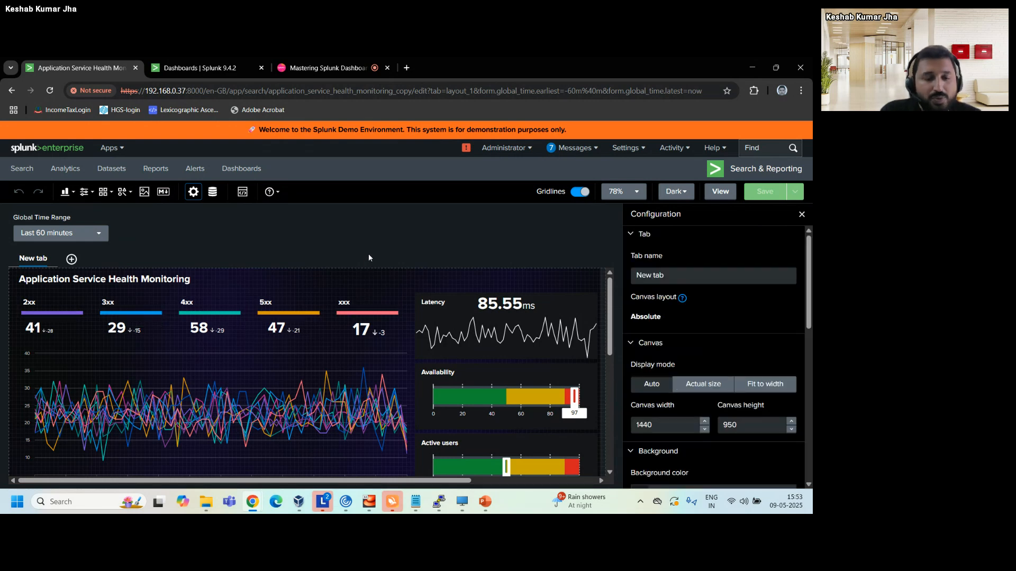
Compare the visualization type and data source of the 2xx, 3xx and 4xx single values.
left_click_drag(368, 257, 187, 235)
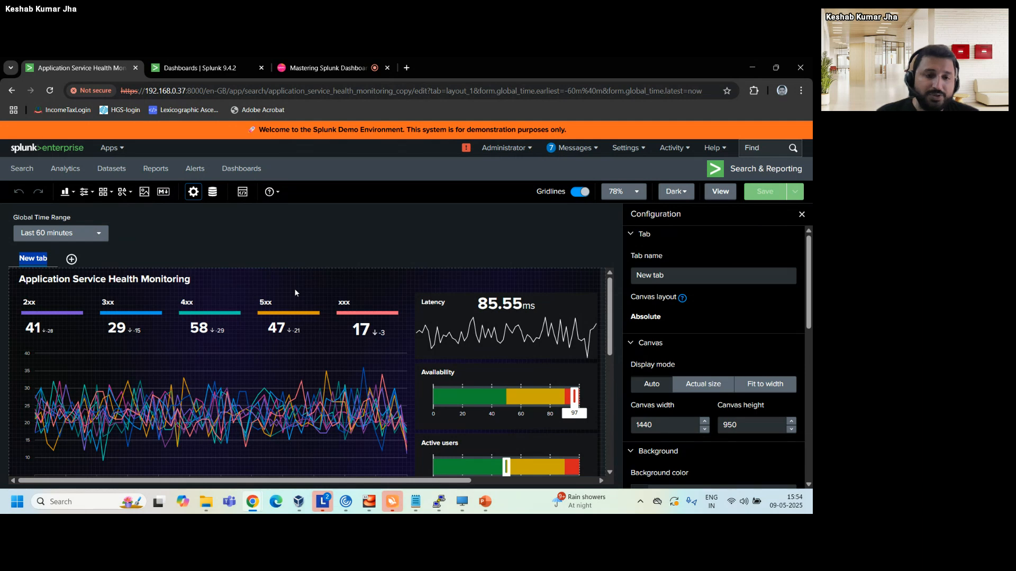
left_click(33, 331)
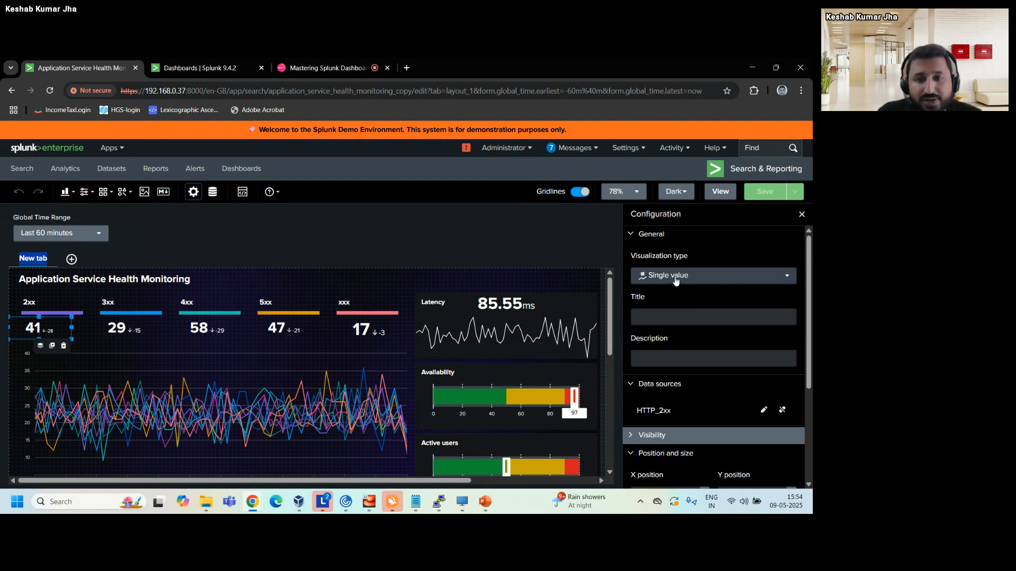
scroll(740, 381, "down", 1)
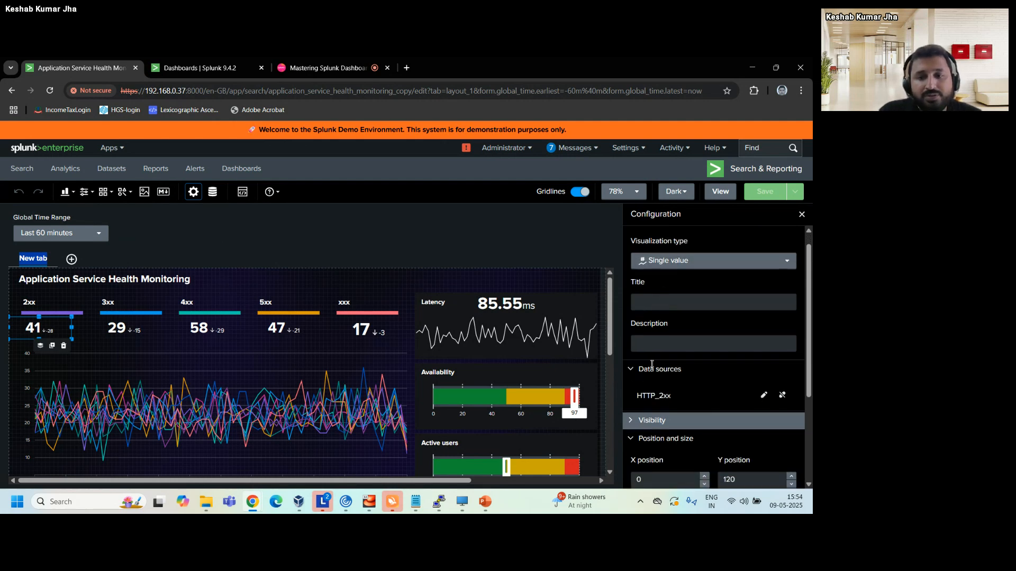
scroll(681, 272, "up", 1)
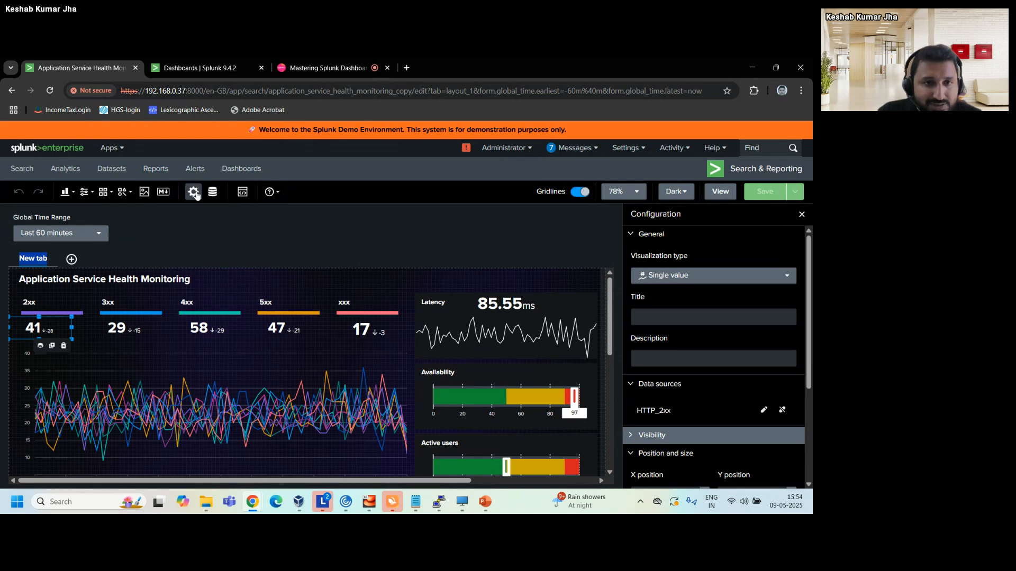
left_click(115, 330)
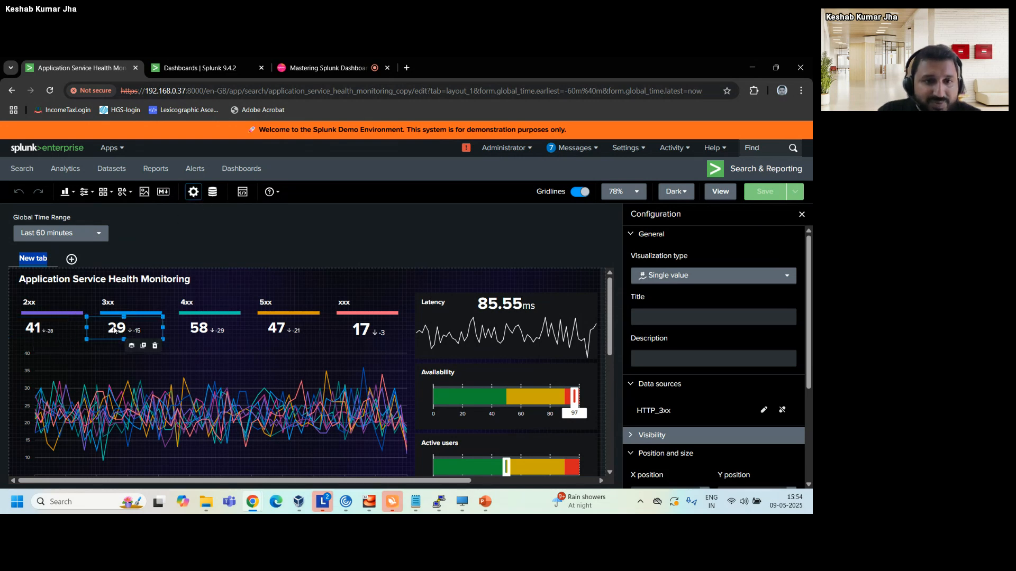
left_click(207, 335)
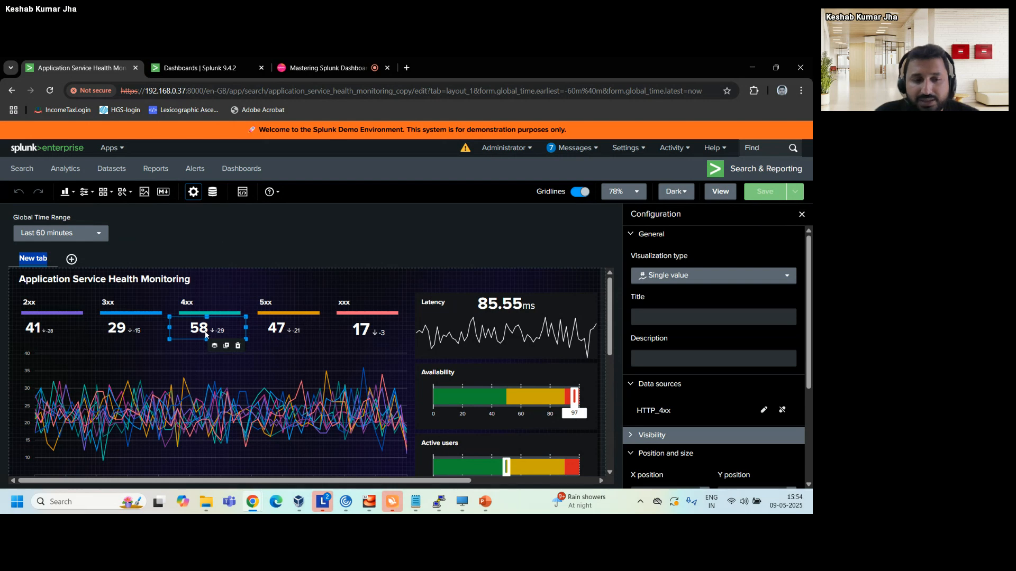
left_click(150, 330)
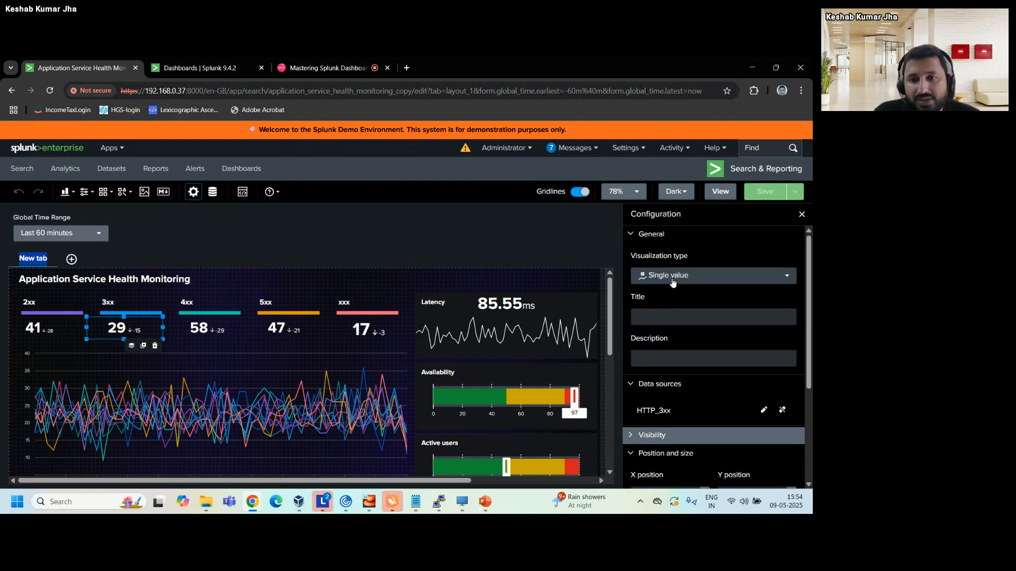
Find Single value among the addable visualization types and reselect the 3xx single value.
left_click(64, 192)
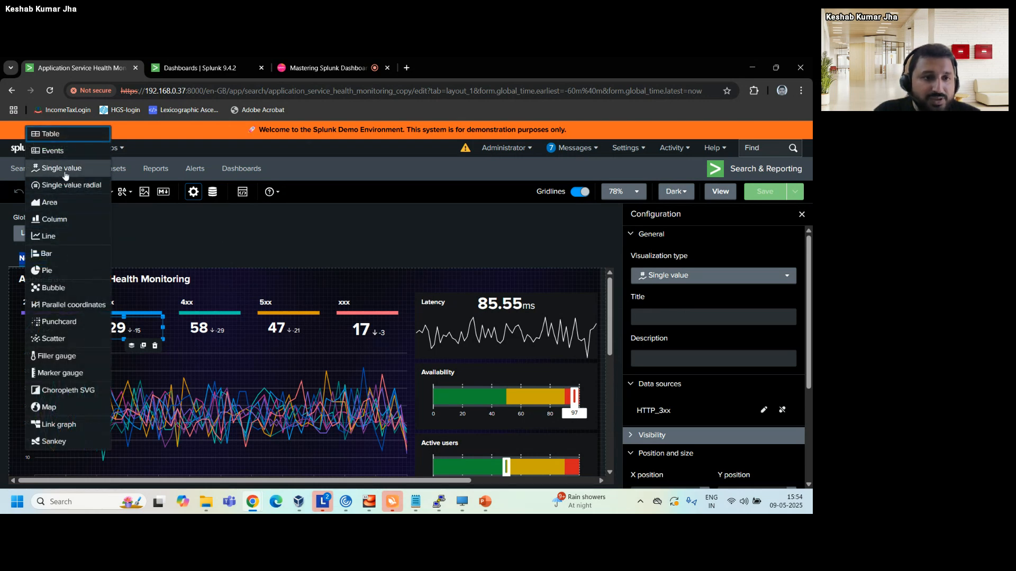
left_click(218, 226)
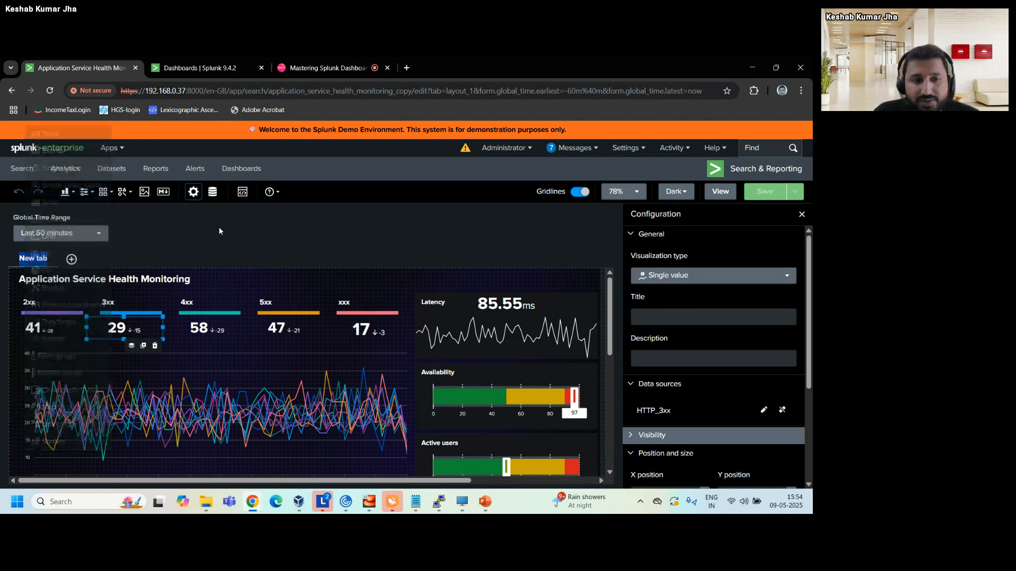
left_click(218, 226)
left_click(110, 334)
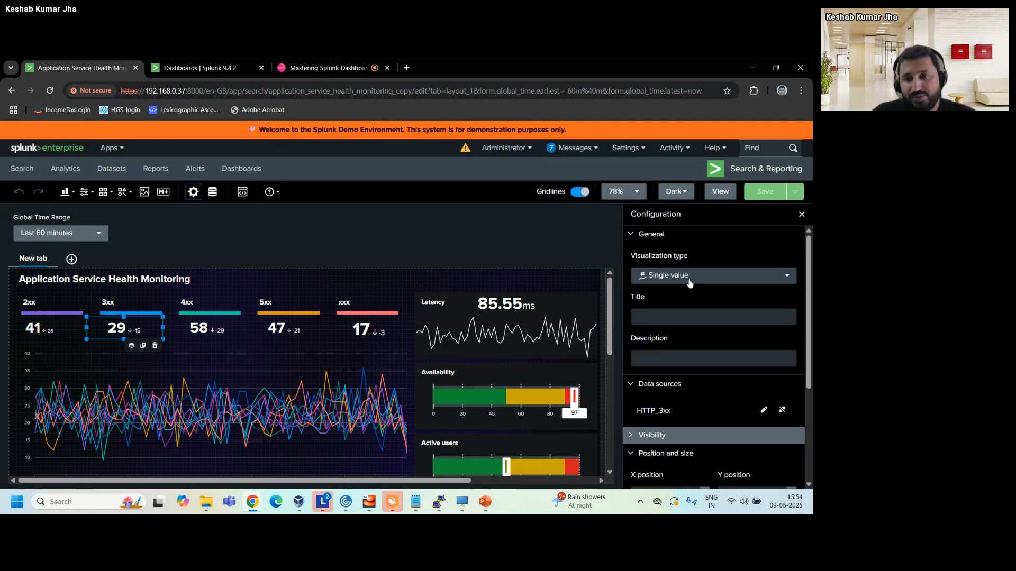
Open the HTTP_3xx data source for editing and examine its parent search, chained query, time range and usage.
scroll(687, 335, "down", 2)
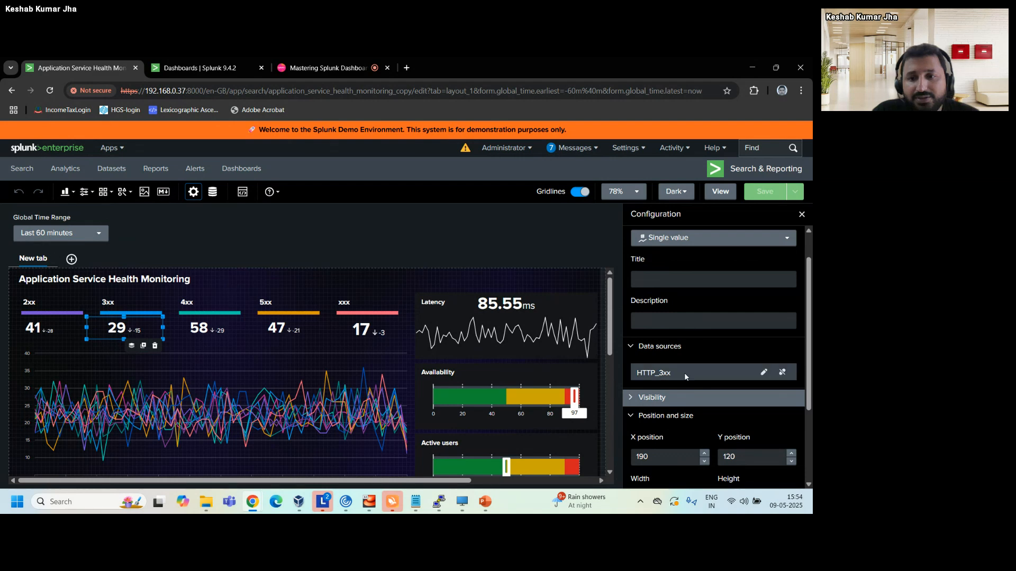
scroll(684, 373, "down", 1)
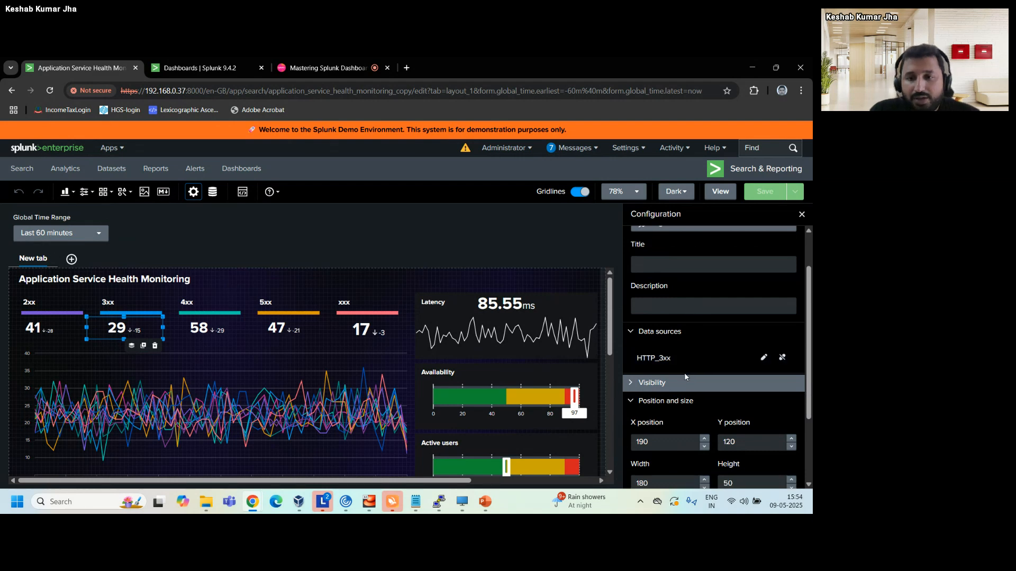
left_click(763, 357)
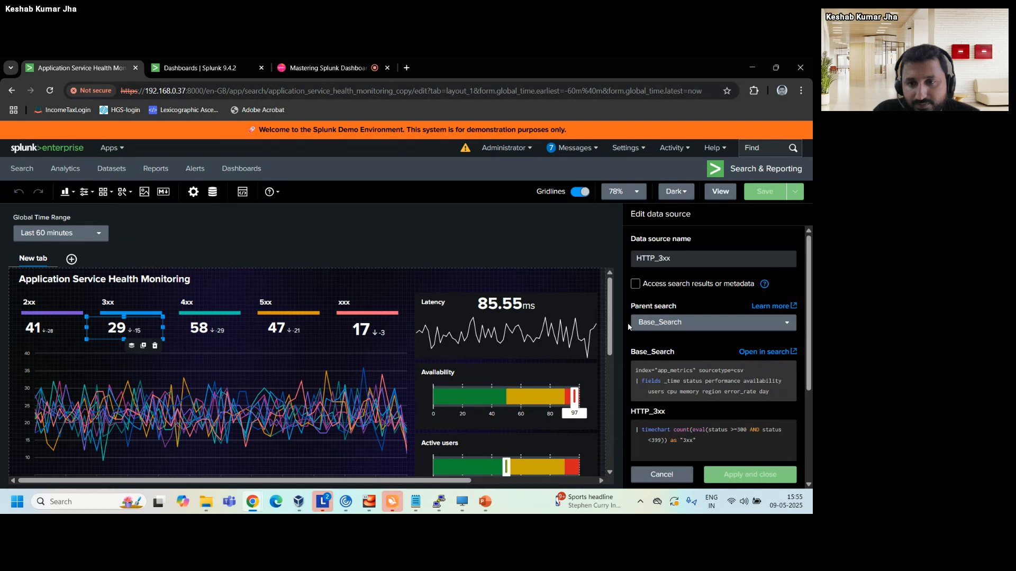
scroll(698, 318, "down", 2)
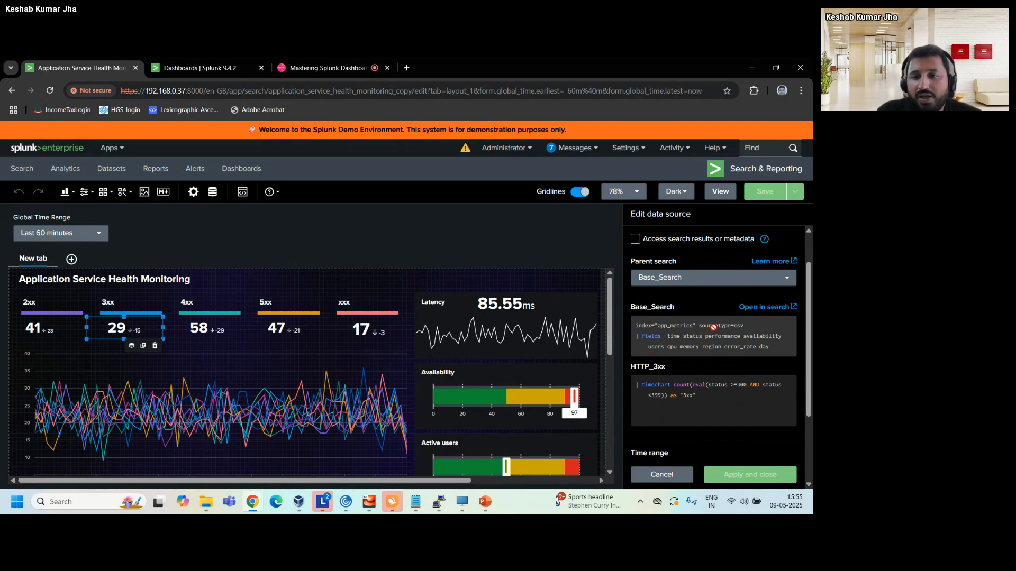
scroll(769, 341, "down", 3)
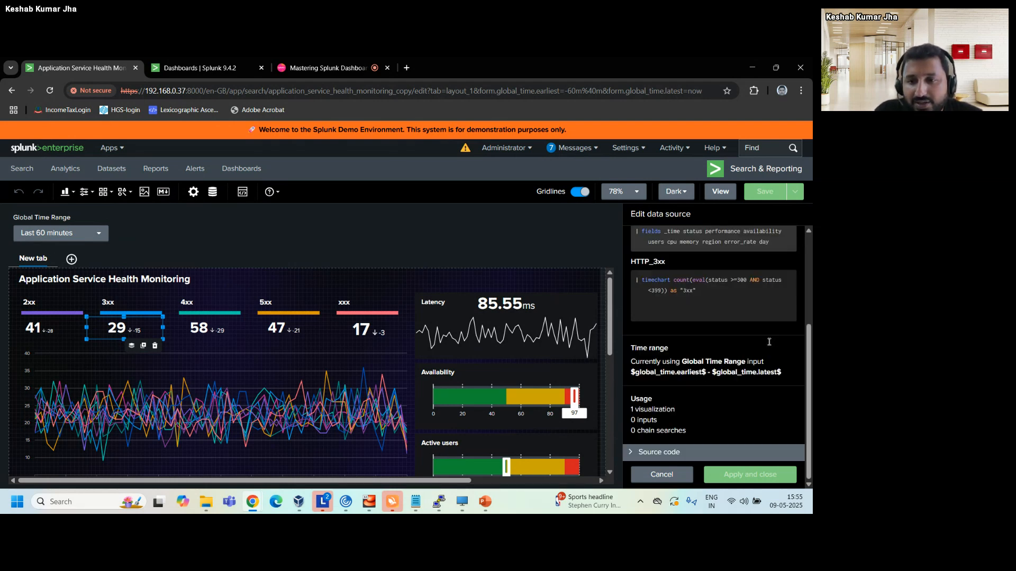
scroll(769, 343, "up", 4)
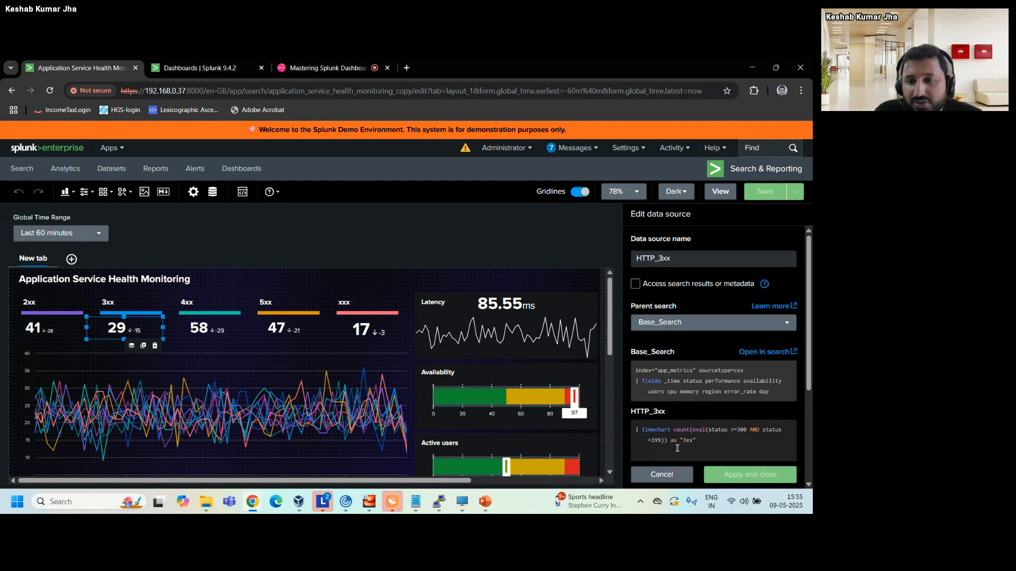
Leave the HTTP_3xx data source and open the overview of all the dashboard's data sources.
left_click(212, 192)
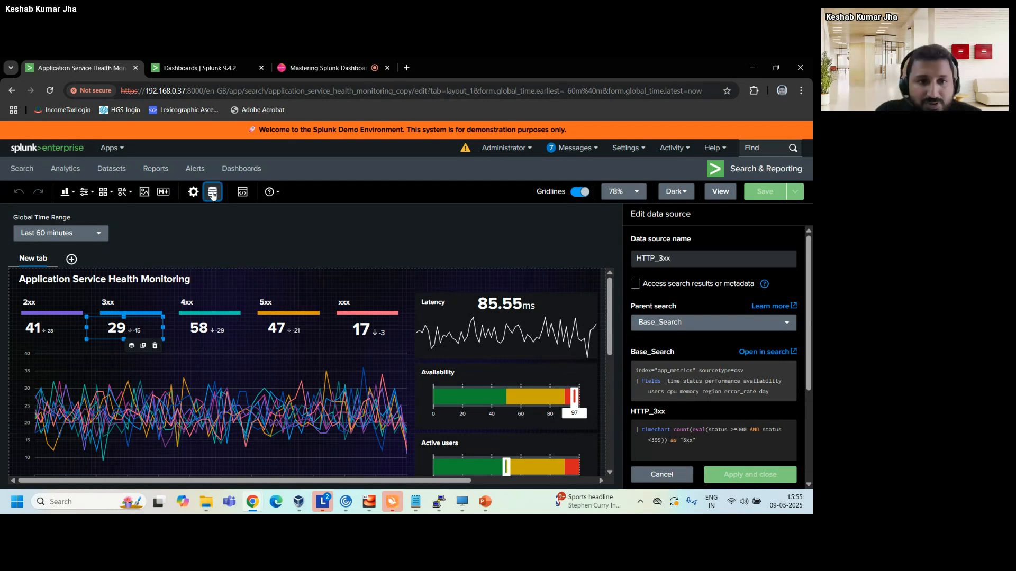
left_click(212, 194)
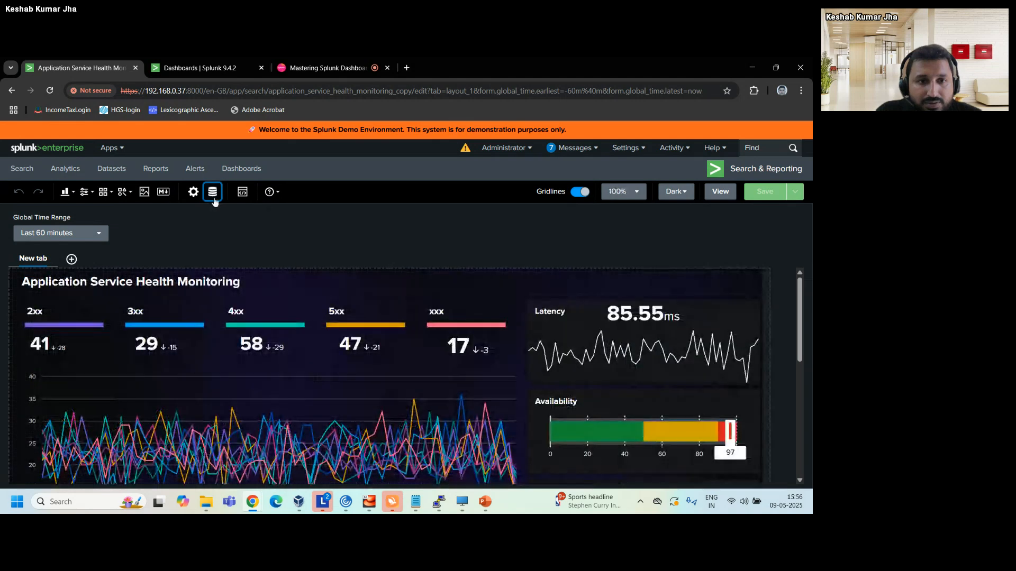
left_click(212, 192)
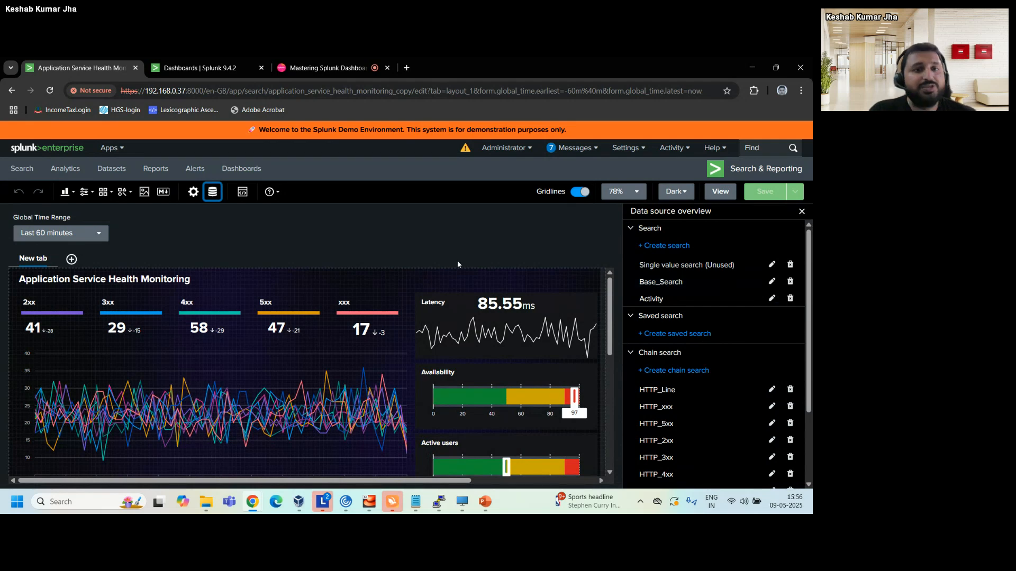
Open Base_Search for editing, examine its SPL query, time range and usage, and return to the overview without changes.
left_click(772, 282)
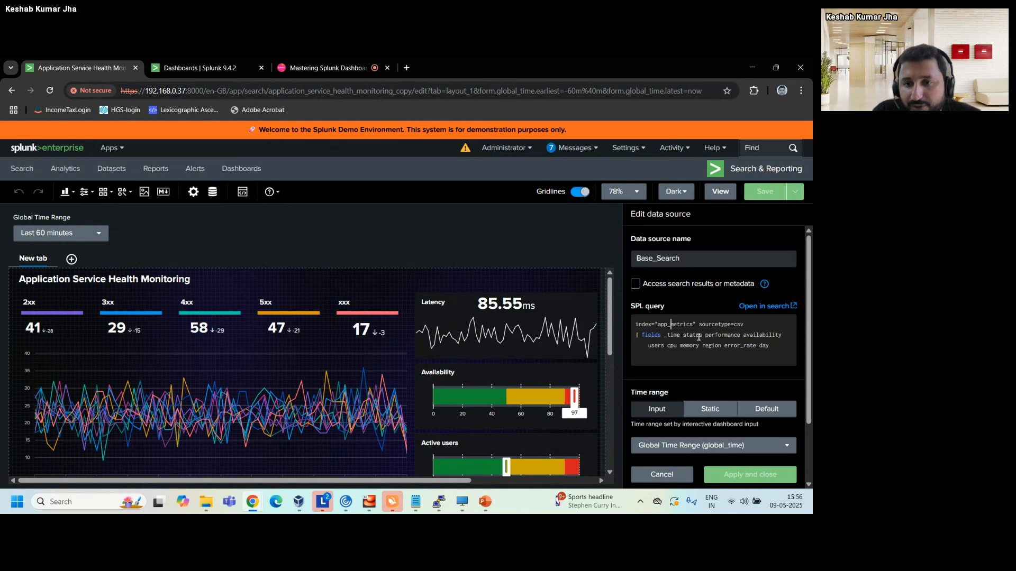
left_click(784, 348)
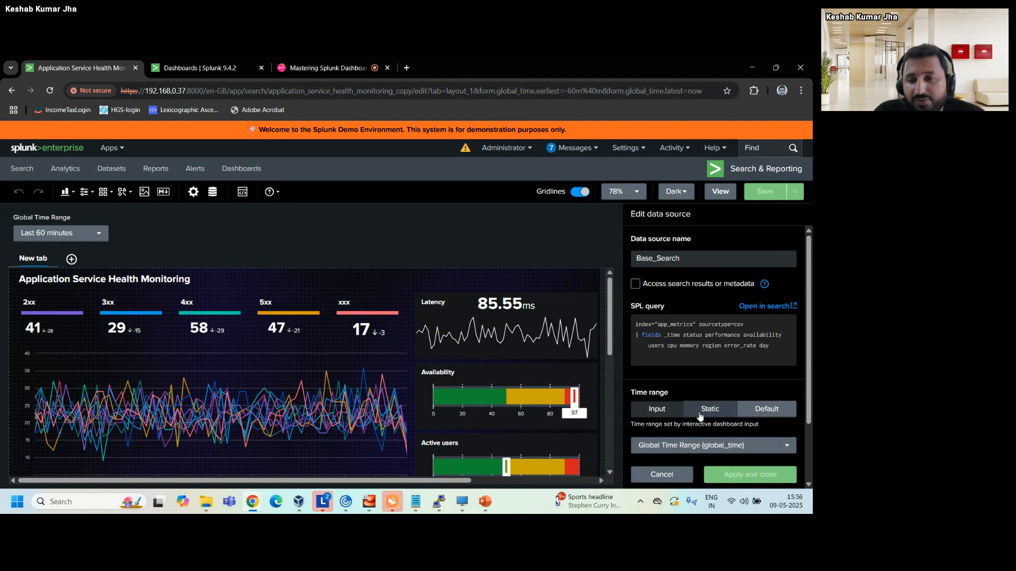
scroll(700, 417, "down", 2)
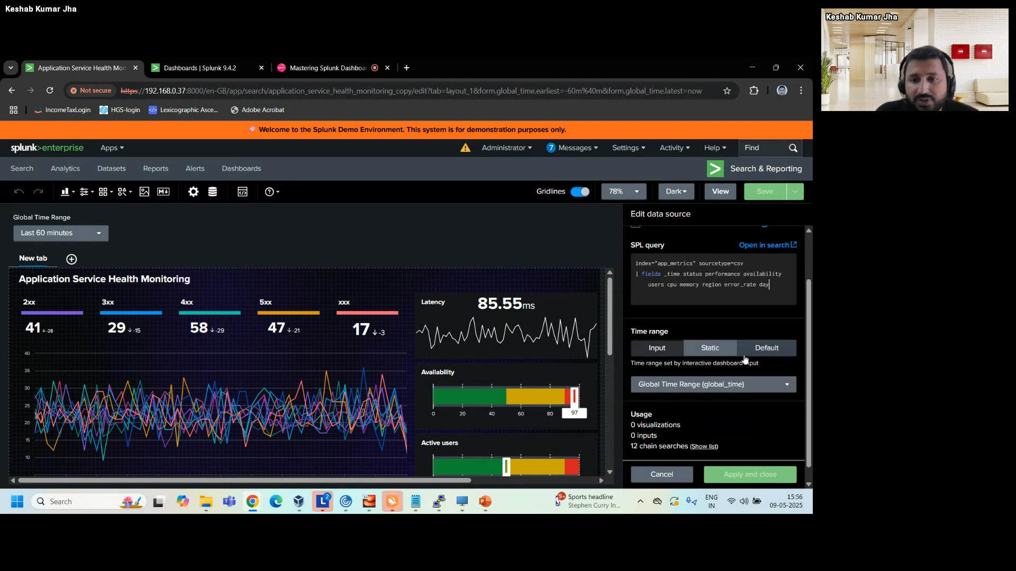
left_click(658, 354)
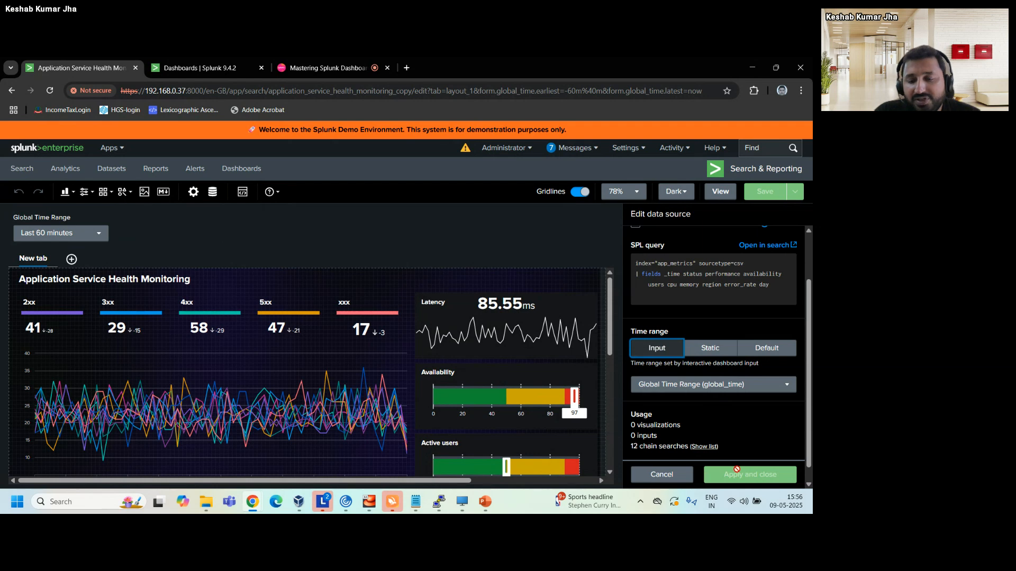
left_click(677, 475)
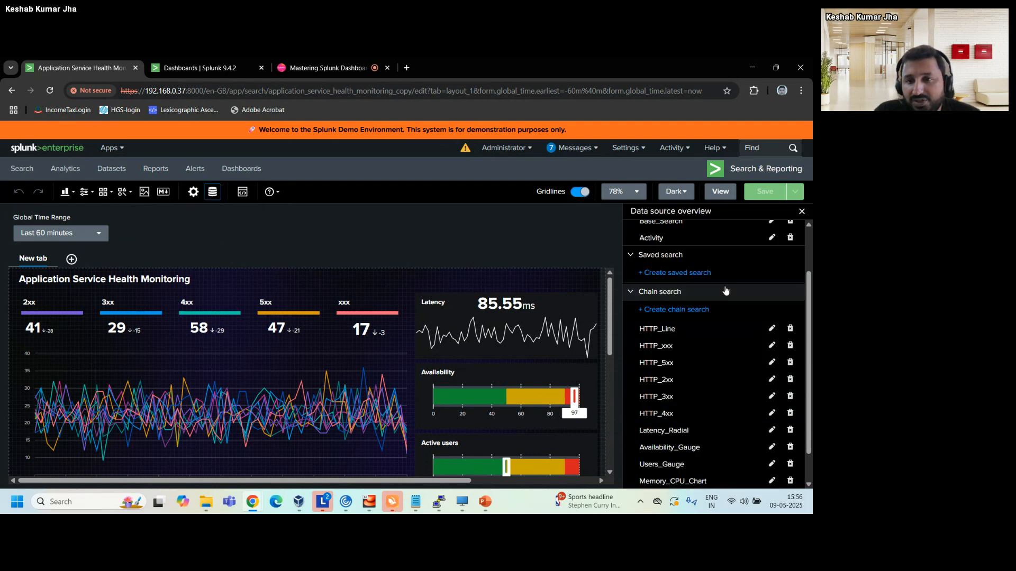
Review the listed chain searches and start a new chain search with Base_Search as its parent search.
scroll(724, 288, "up", 2)
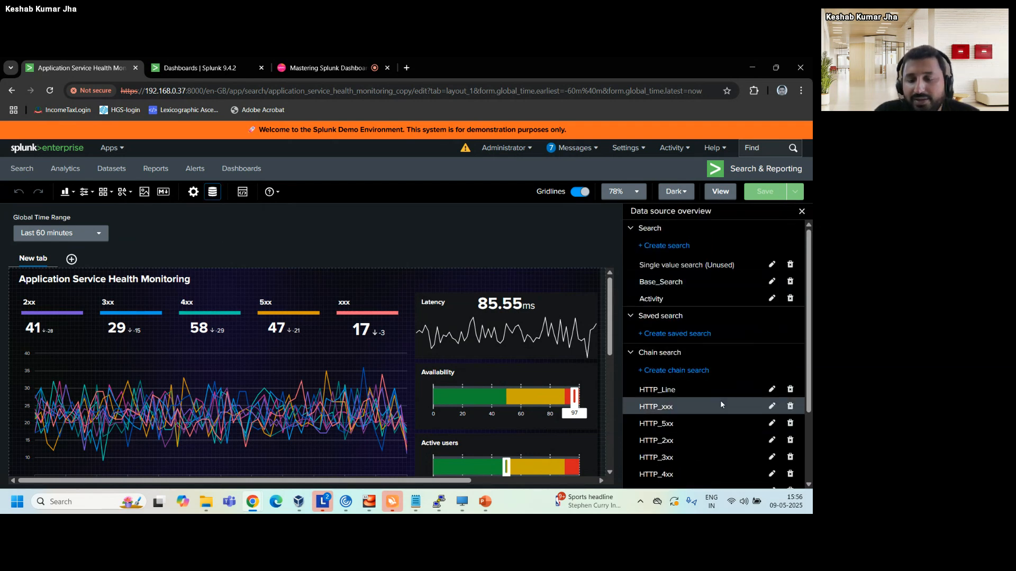
scroll(720, 405, "down", 2)
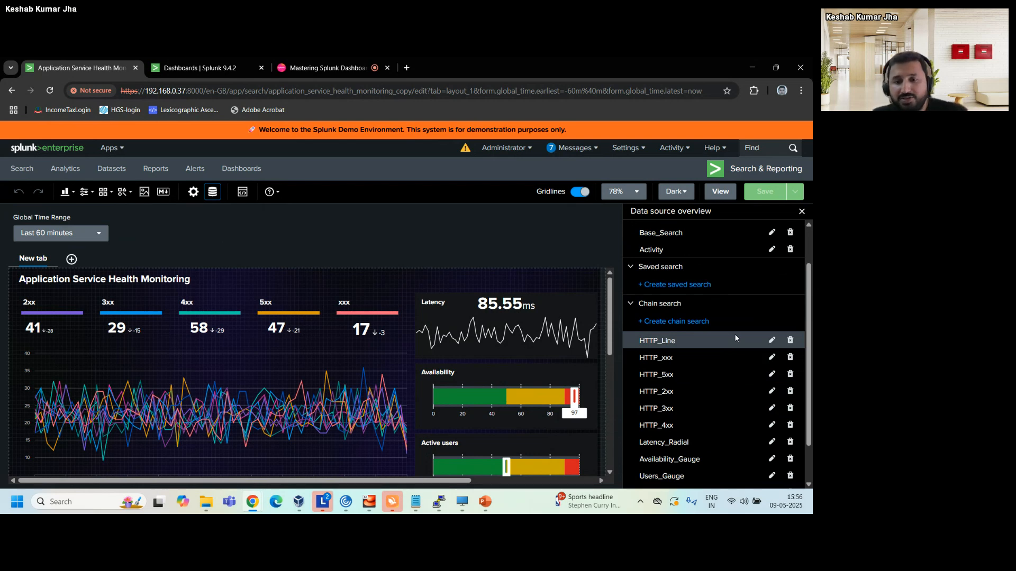
left_click(671, 323)
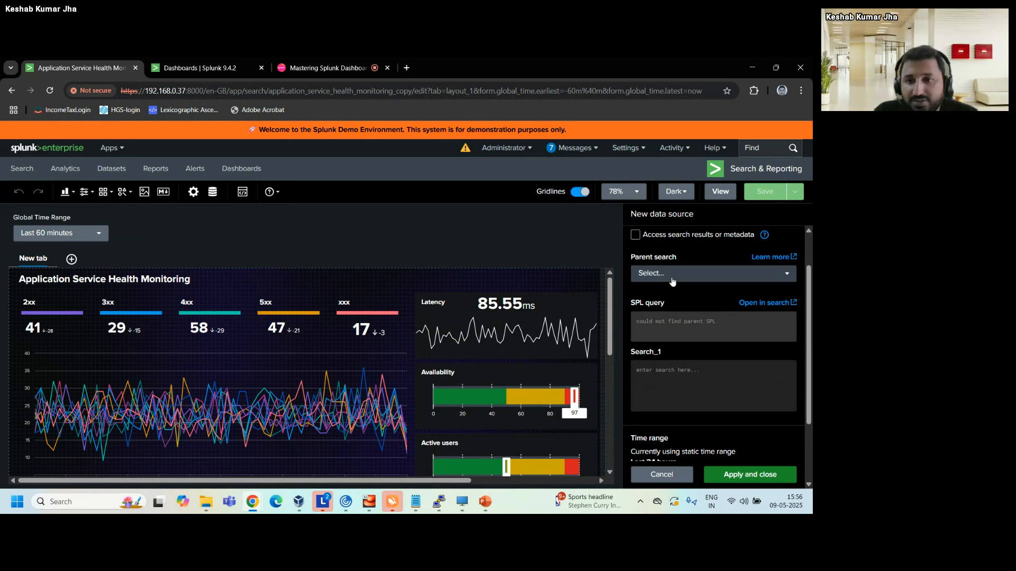
scroll(672, 275, "up", 2)
left_click(661, 258)
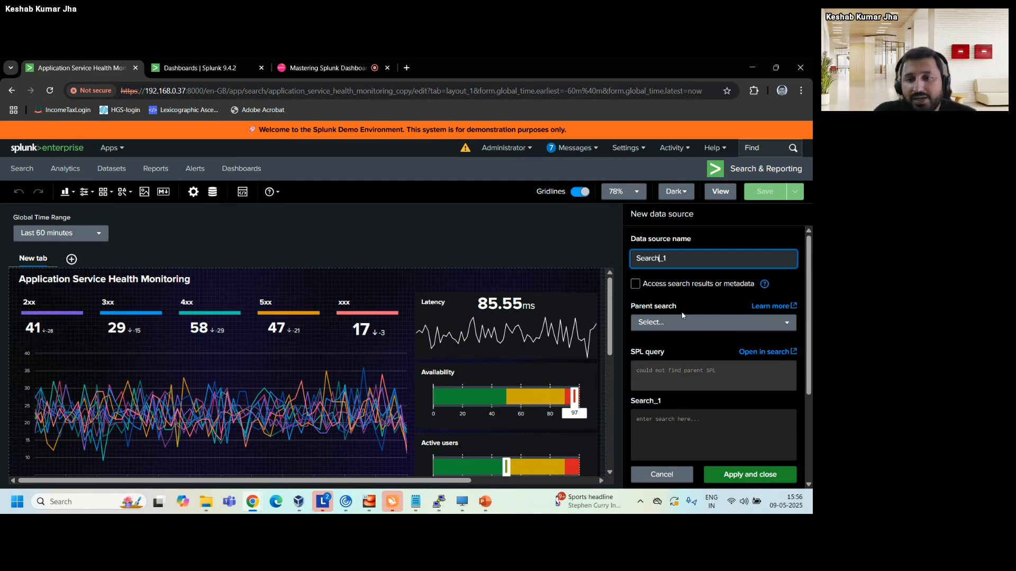
left_click(663, 324)
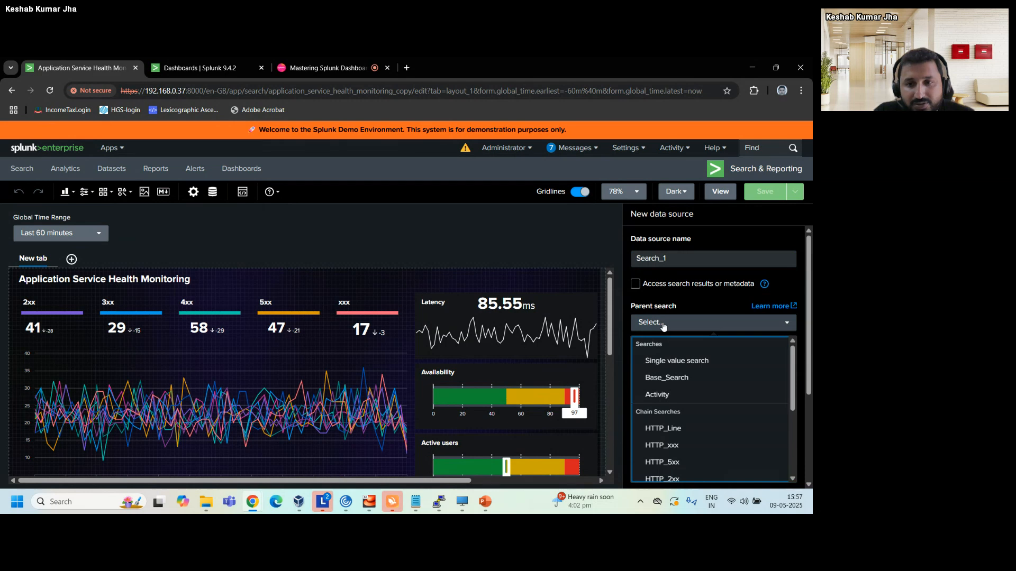
left_click(664, 323)
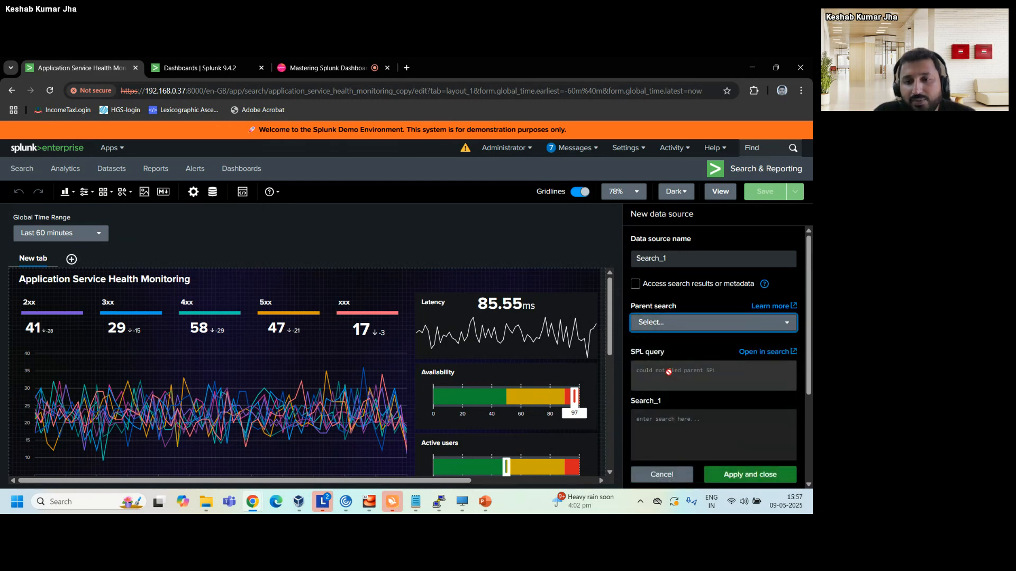
left_click(668, 330)
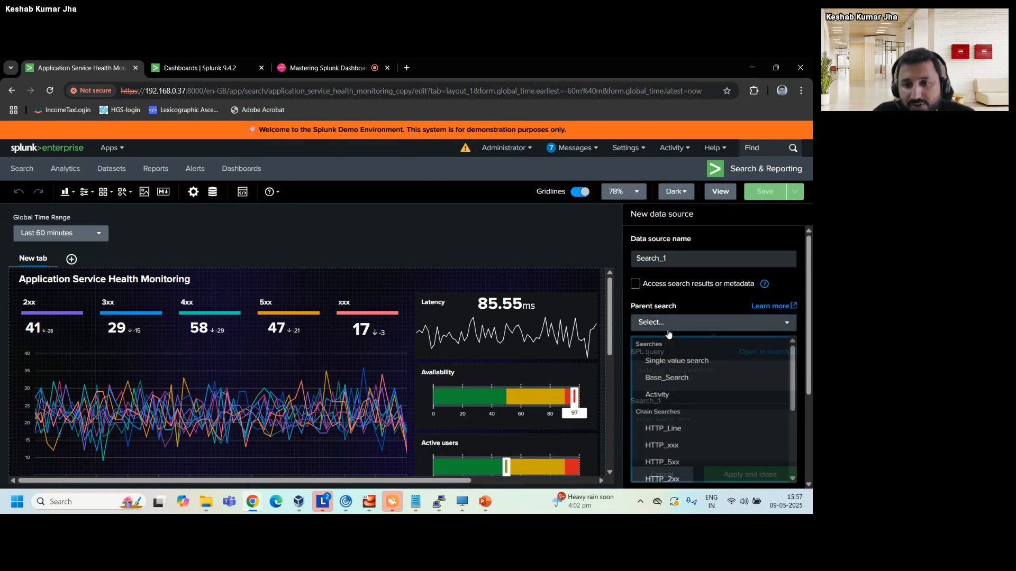
left_click(669, 379)
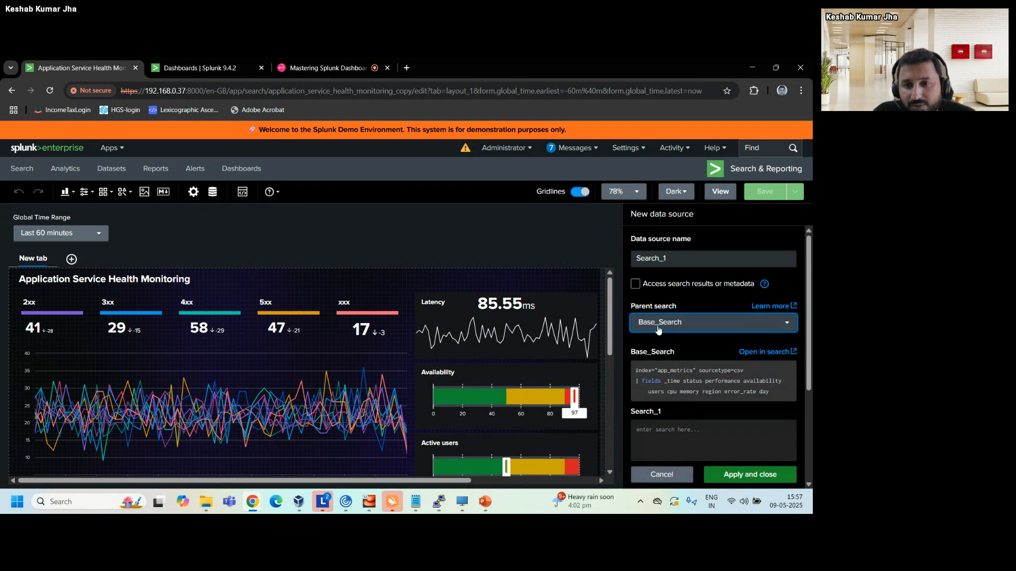
left_click(660, 433)
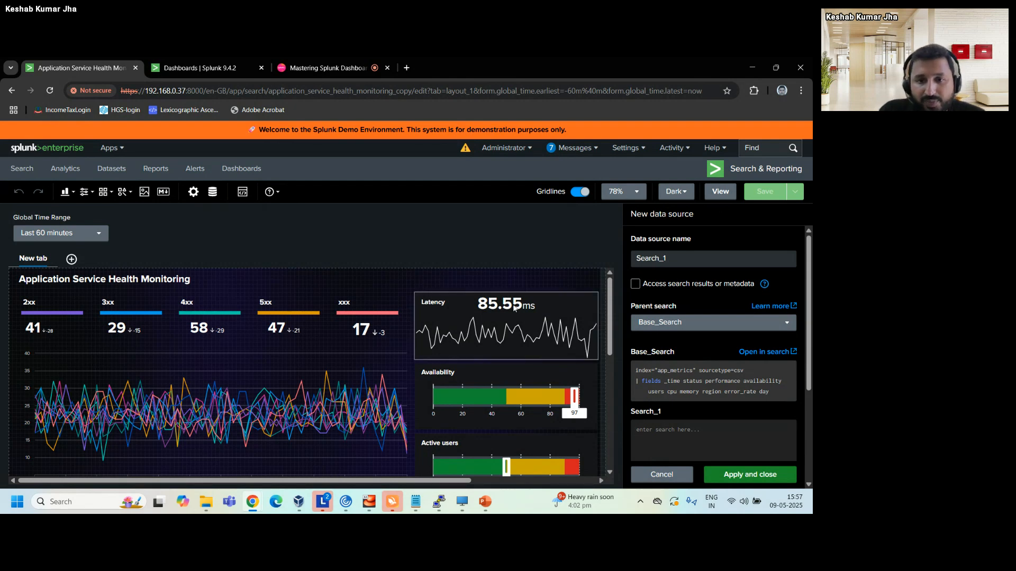
Look over the dashboard's panels and check the Latency panel's visualization type and data source.
scroll(449, 360, "down", 1)
scroll(451, 362, "down", 2)
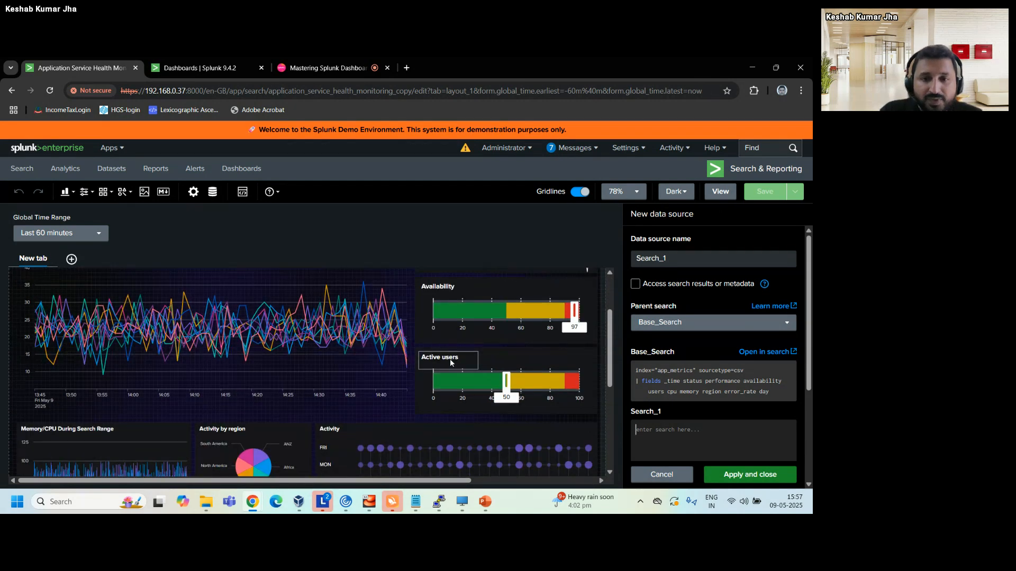
scroll(286, 330, "up", 3)
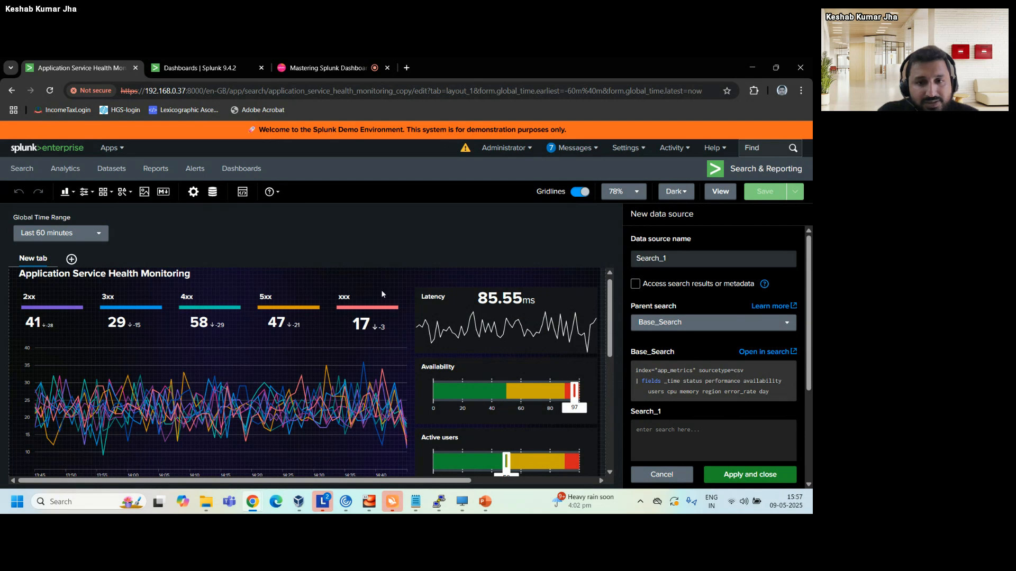
left_click(495, 320)
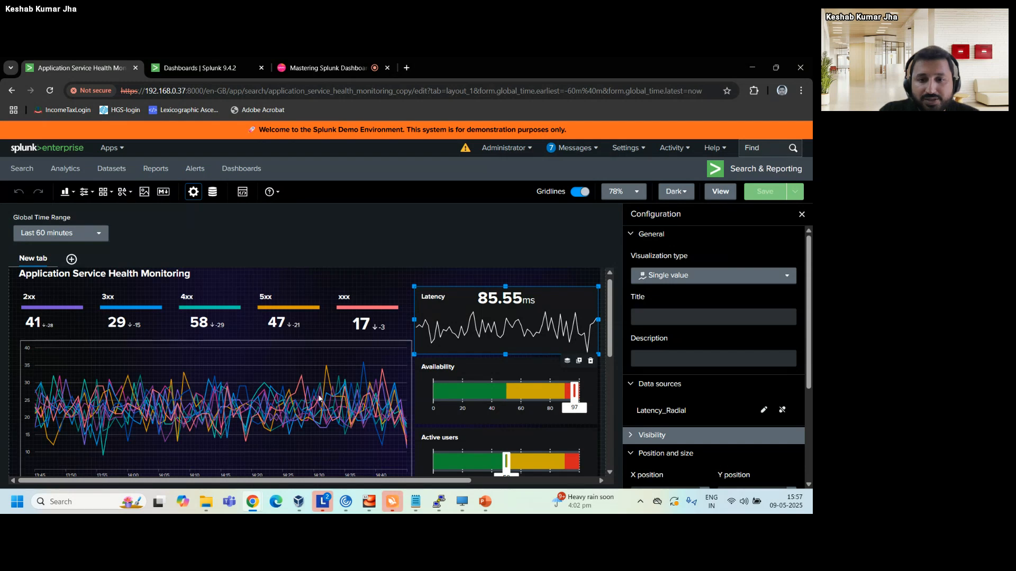
scroll(318, 397, "down", 3)
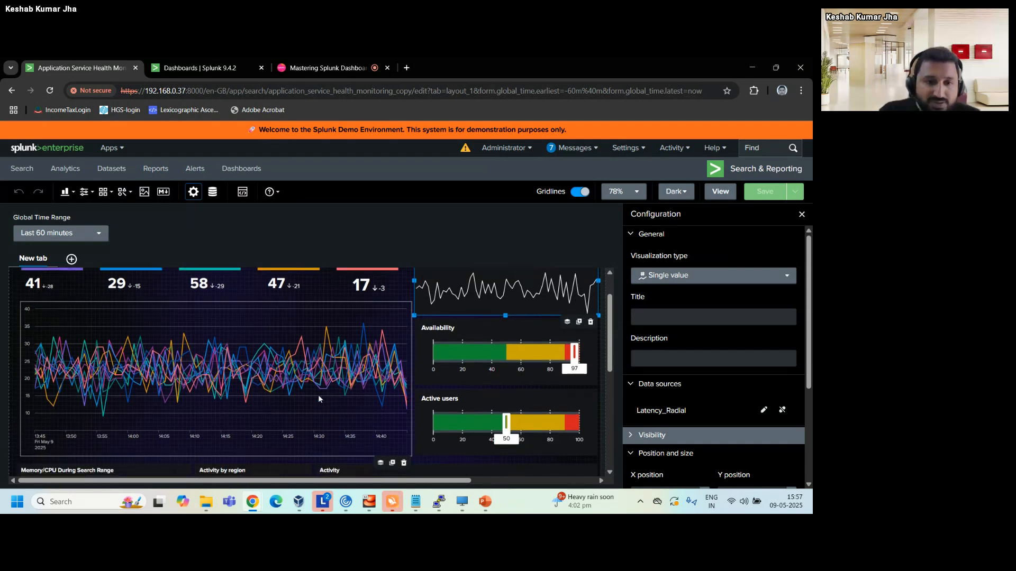
scroll(205, 307, "up", 1)
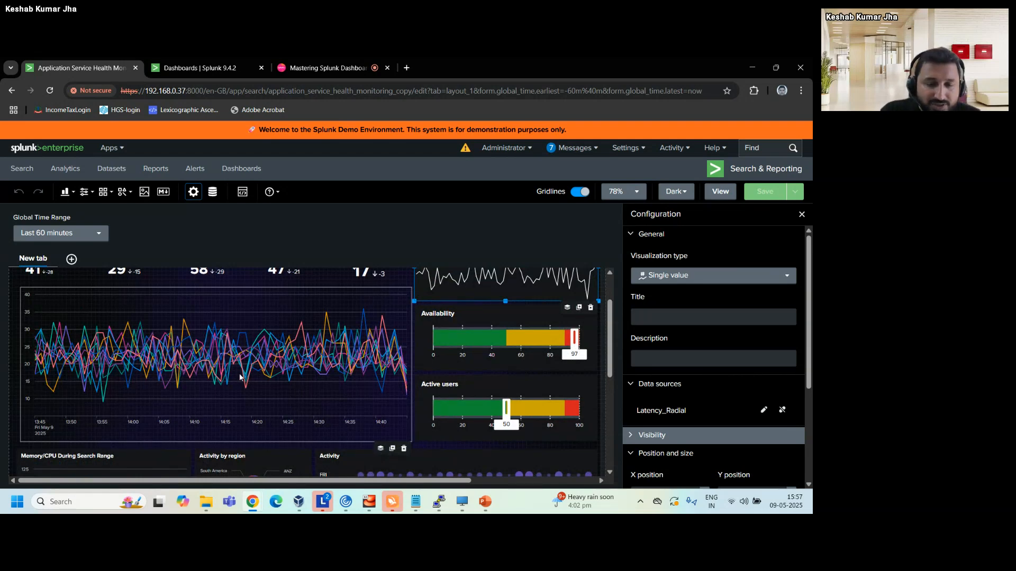
Inspect the HTTP status line chart's visualization type, data source, position and size.
left_click(253, 350)
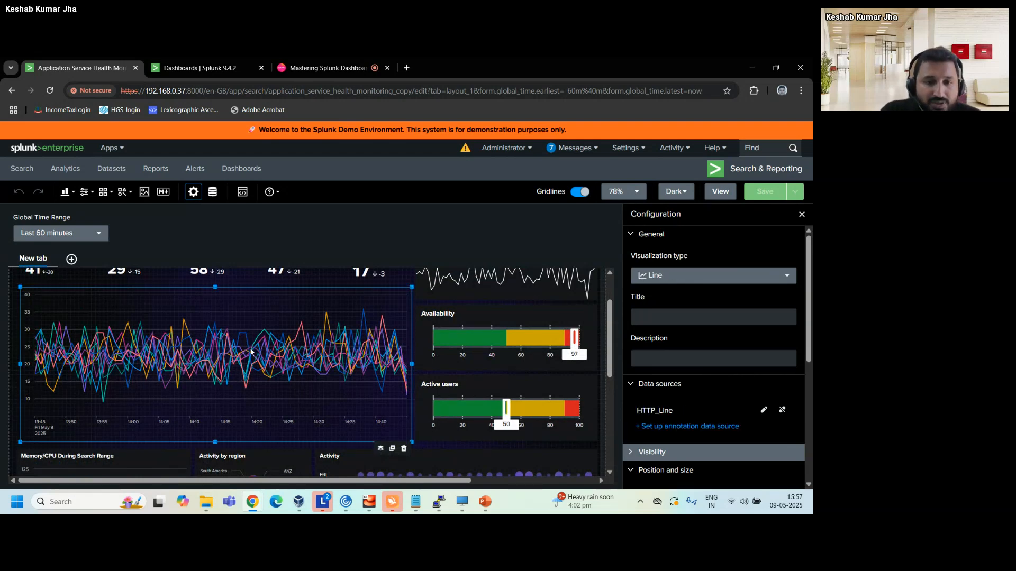
left_click(679, 280)
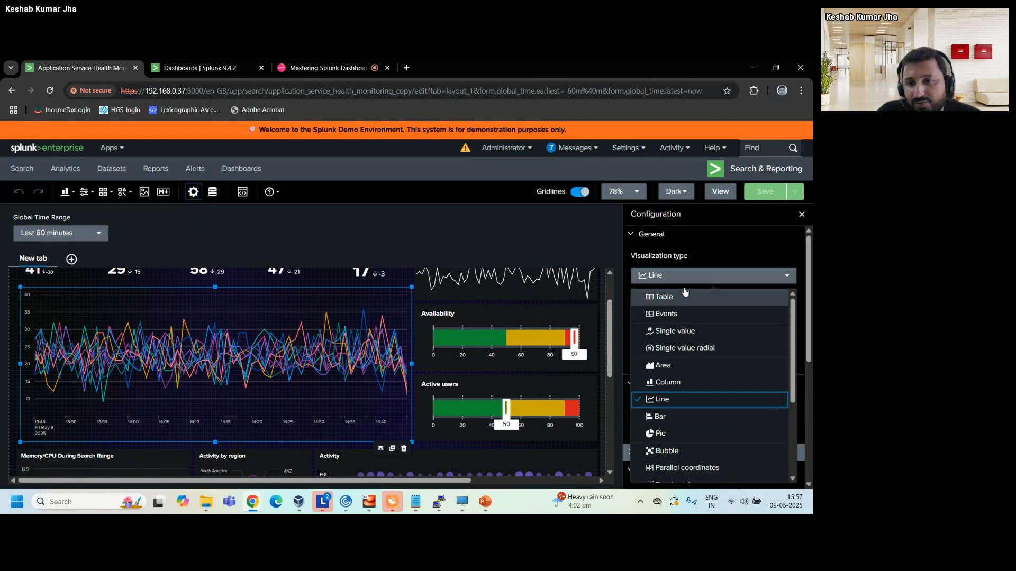
left_click(696, 275)
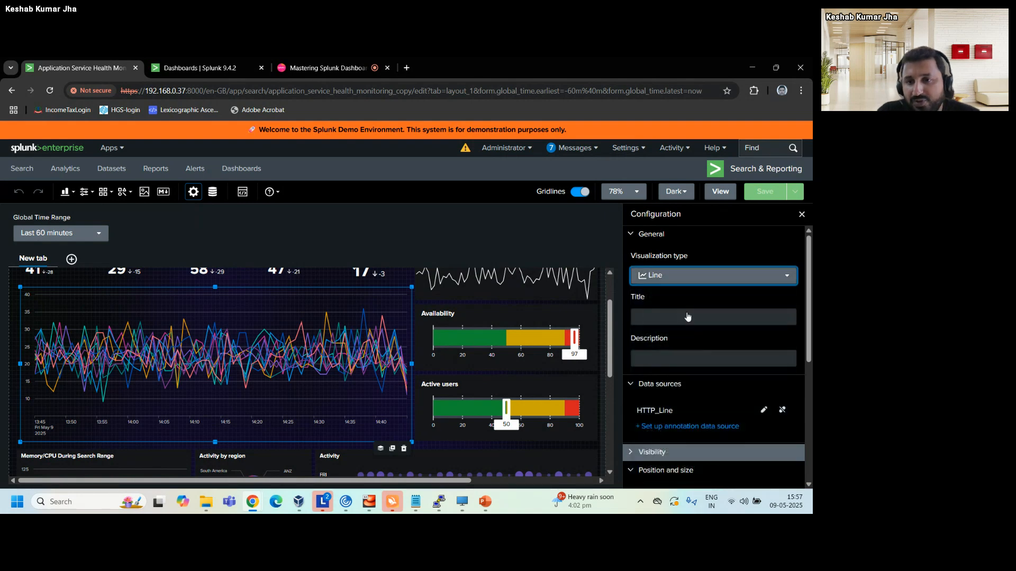
scroll(688, 316, "down", 1)
scroll(688, 312, "down", 1)
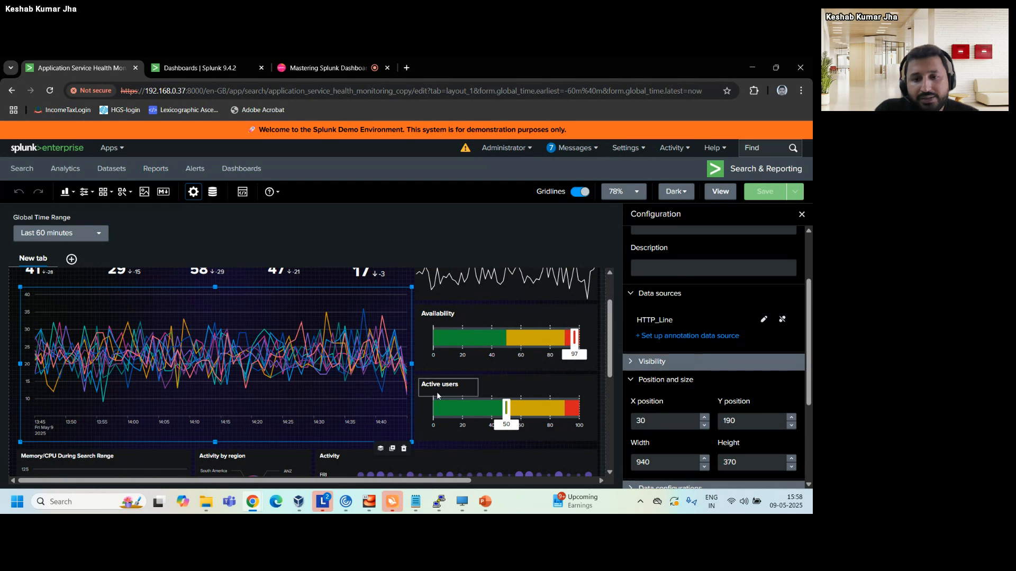
Compare the data source and position settings of the Availability and Active users gauges.
left_click(473, 346)
left_click(469, 389)
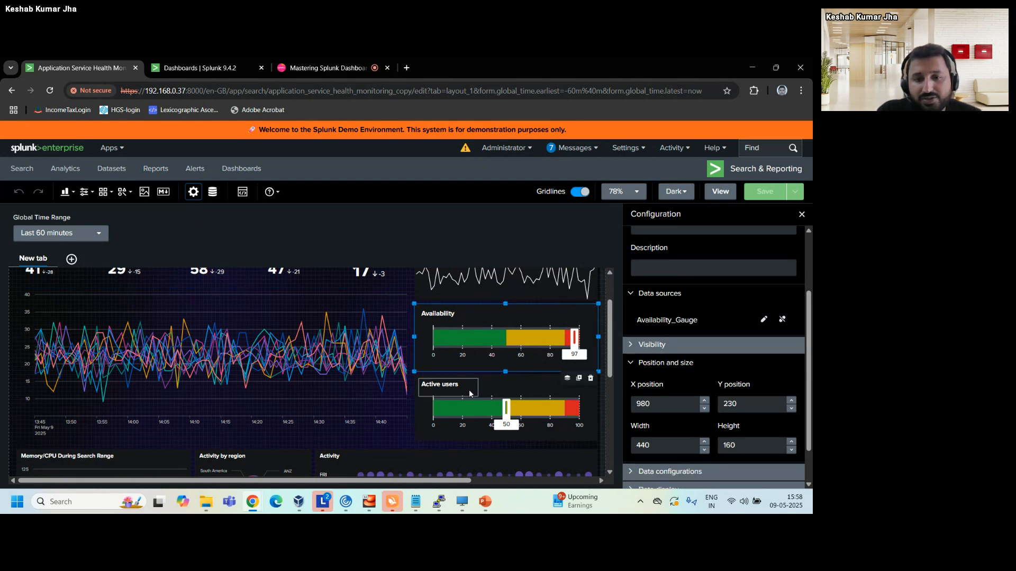
left_click(479, 326)
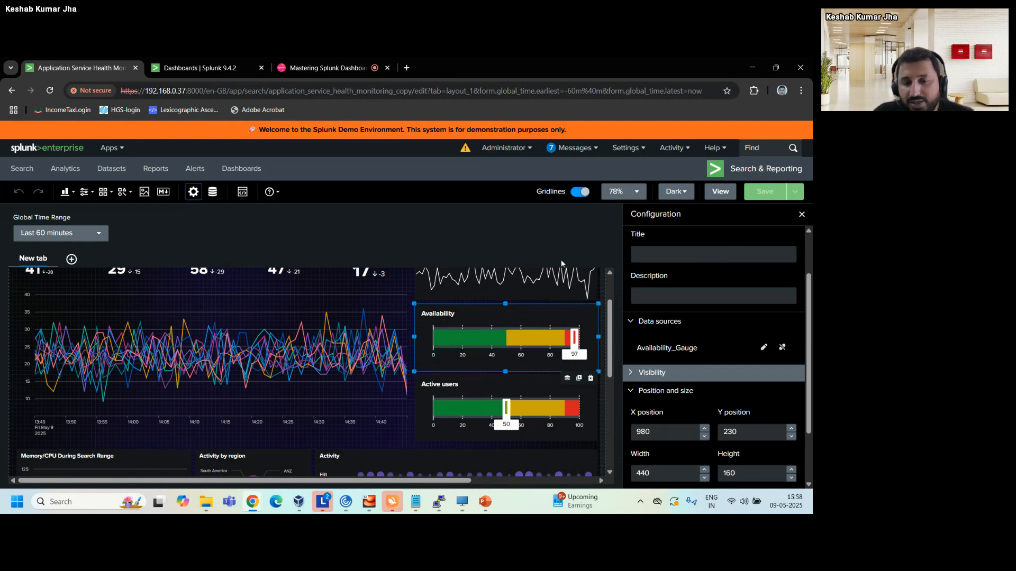
left_click(494, 382)
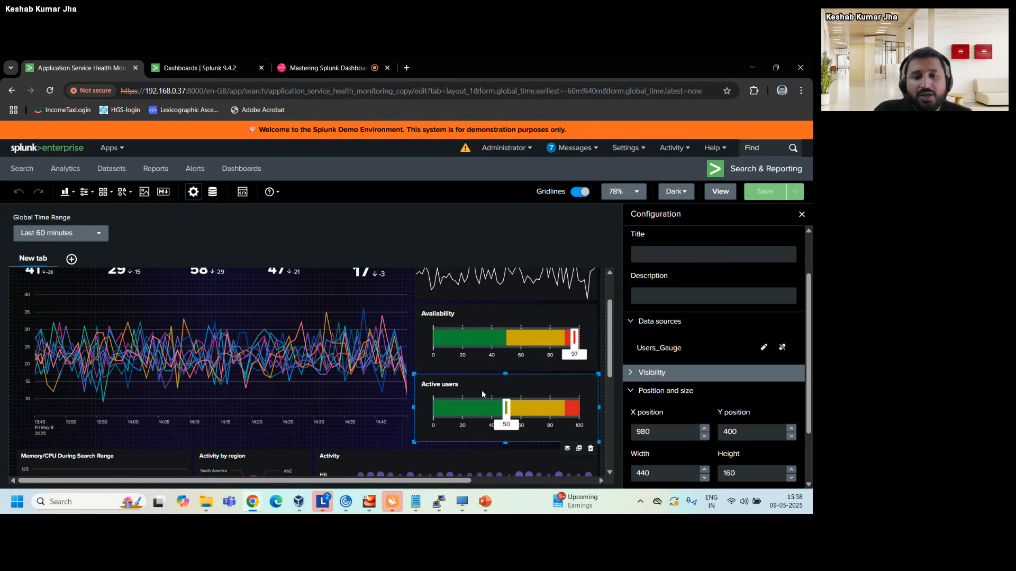
Check the visualization type of the Memory/CPU During Search Range chart and open its Memory_CPU_Chart data source for editing.
scroll(390, 453, "down", 3)
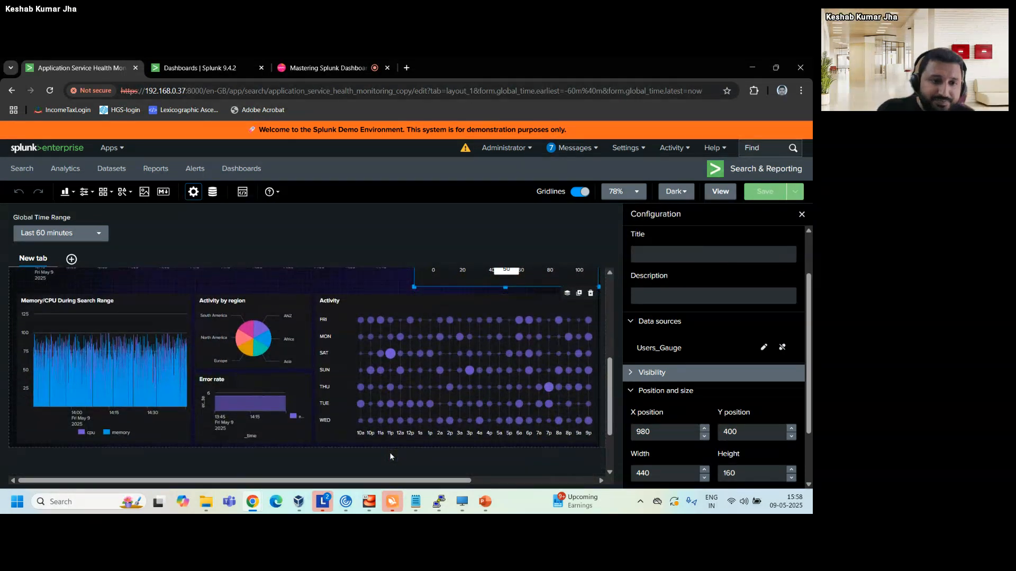
left_click(70, 351)
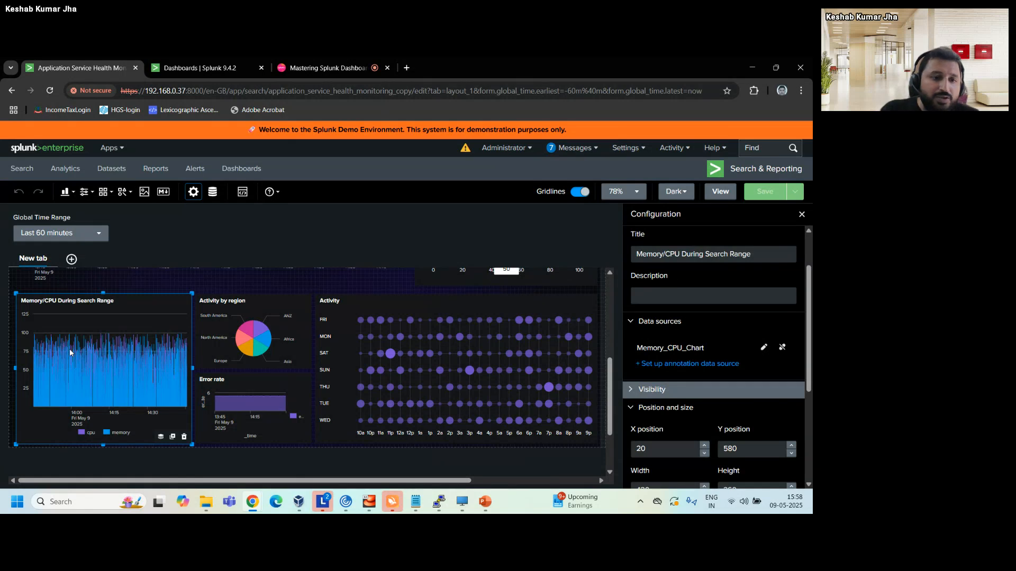
scroll(678, 302, "up", 2)
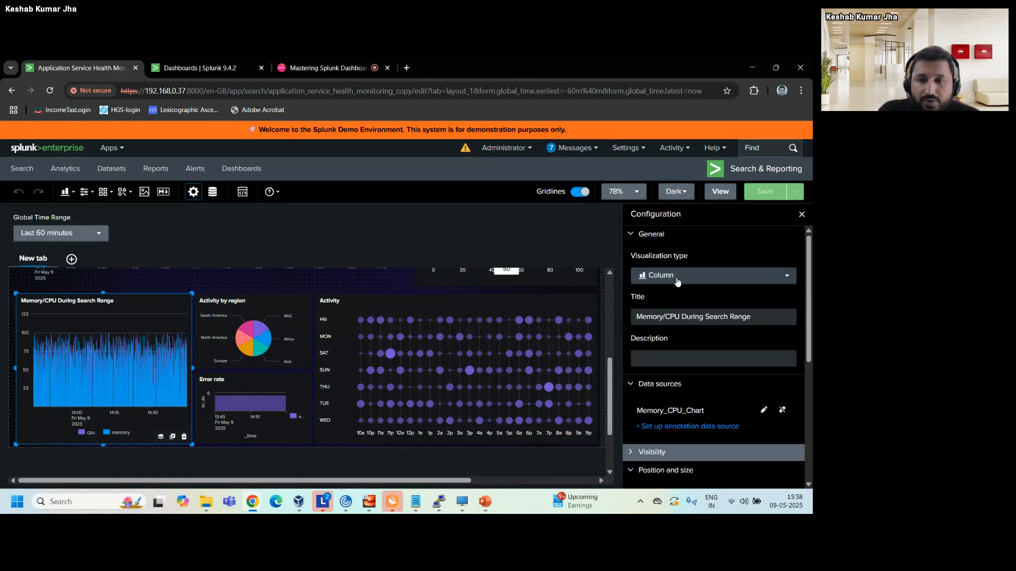
left_click(676, 281)
left_click(676, 281)
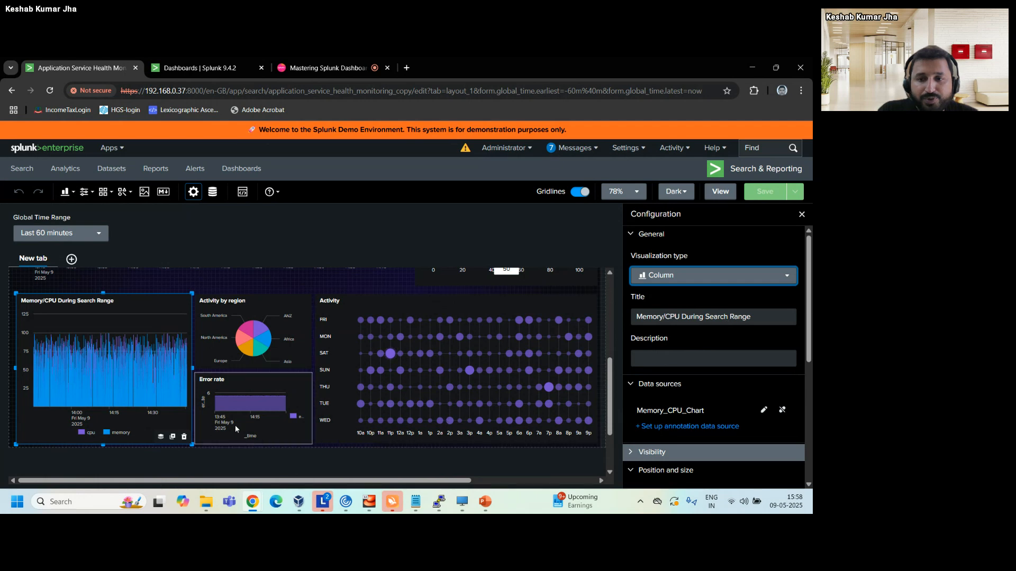
scroll(762, 378, "down", 1)
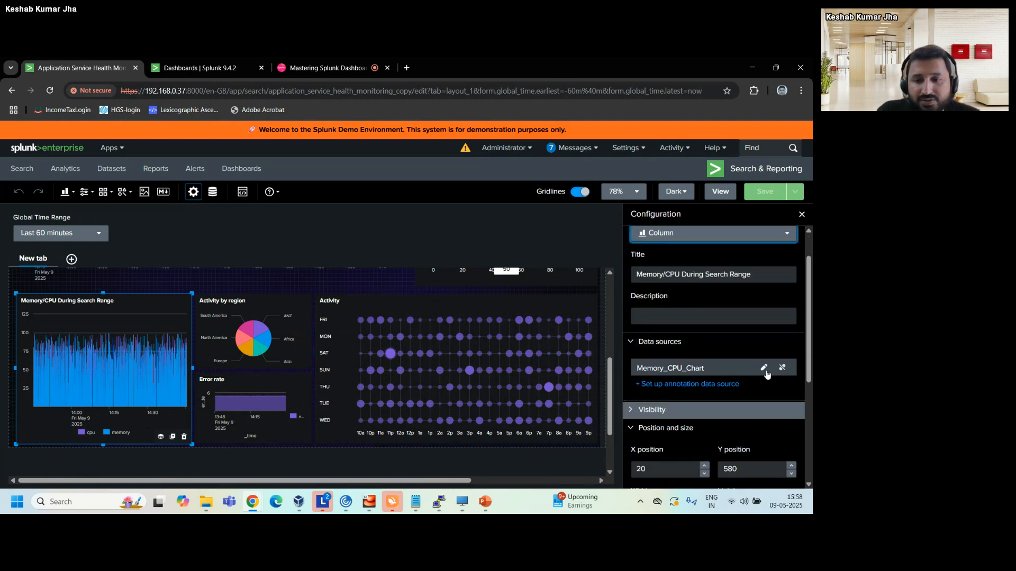
left_click(764, 369)
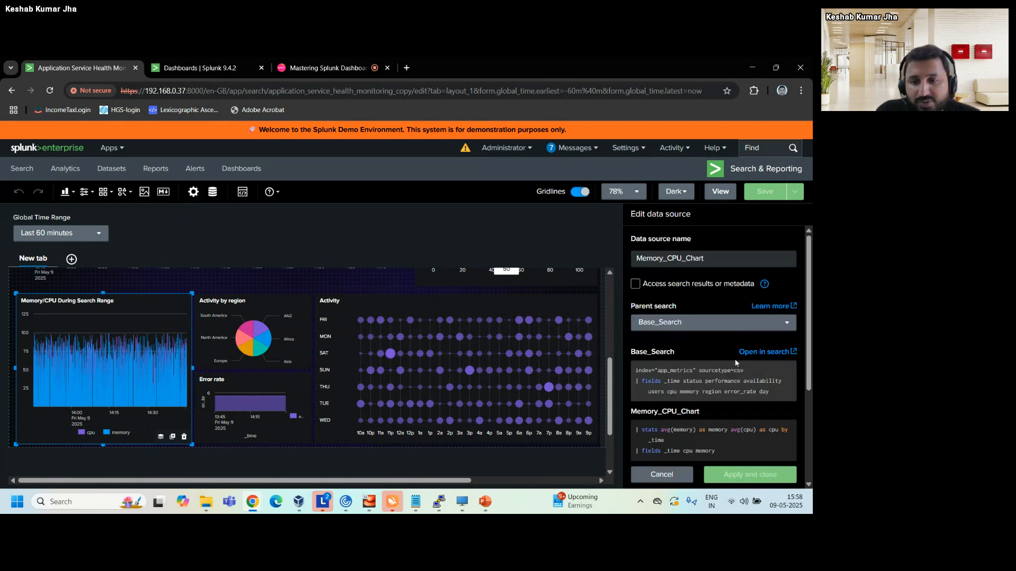
Open the Memory_CPU_Chart chain search with its Base_Search query in Search, and return to the dashboard.
scroll(730, 335, "down", 1)
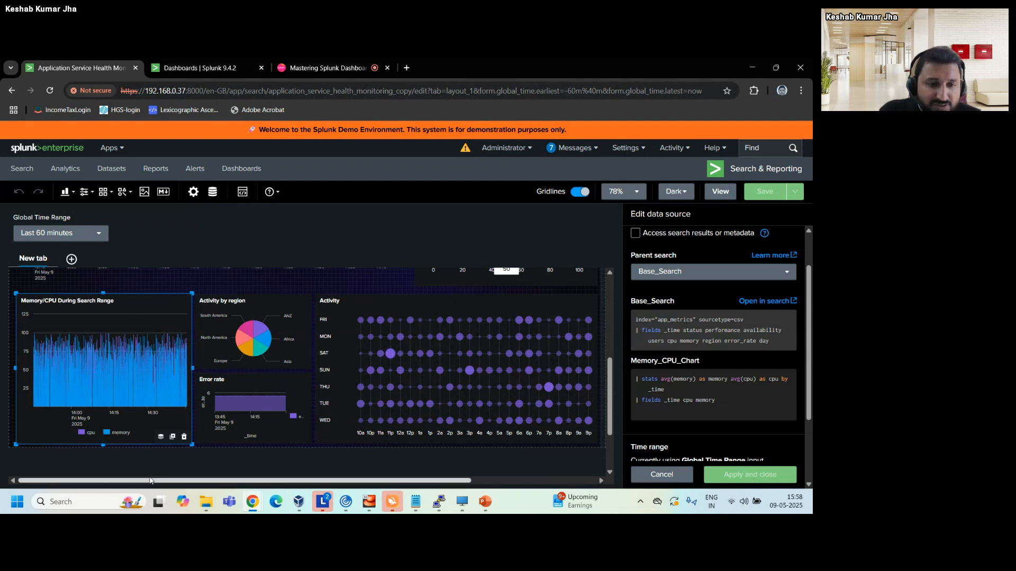
left_click(755, 304)
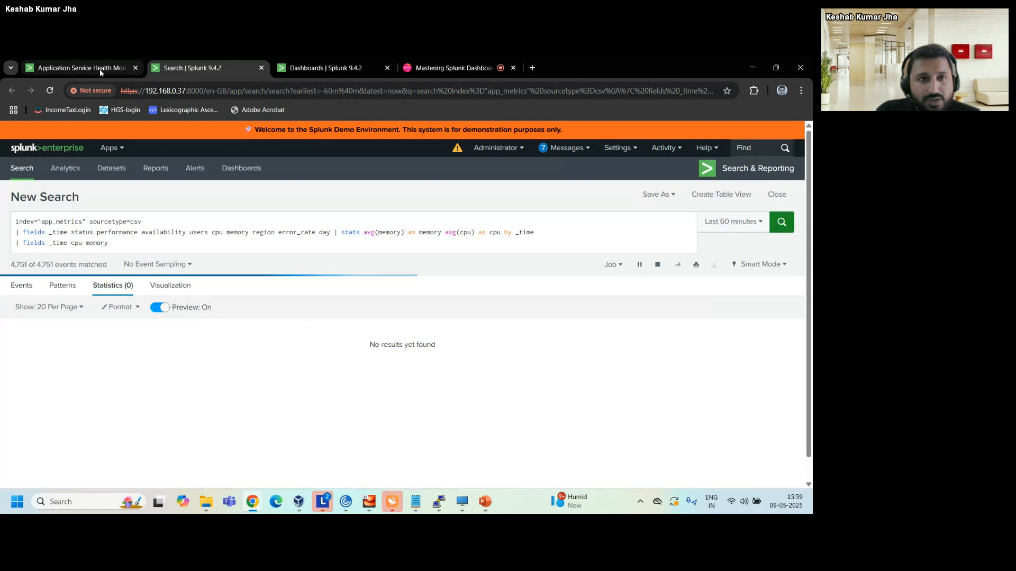
left_click(99, 69)
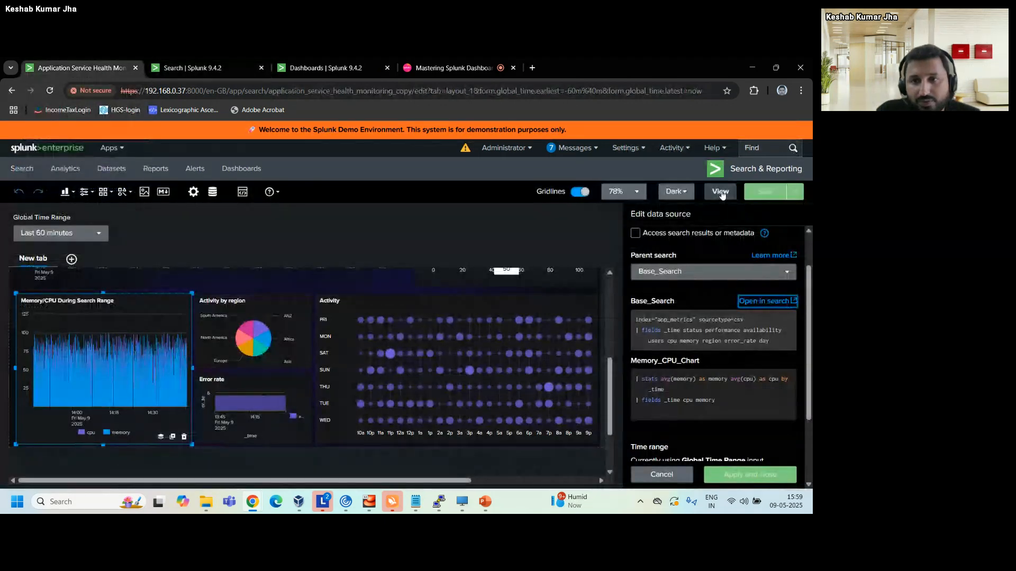
Switch the dashboard to view mode, open the Memory/CPU During Search Range panel's query in Search, and return to the dashboard.
left_click(720, 193)
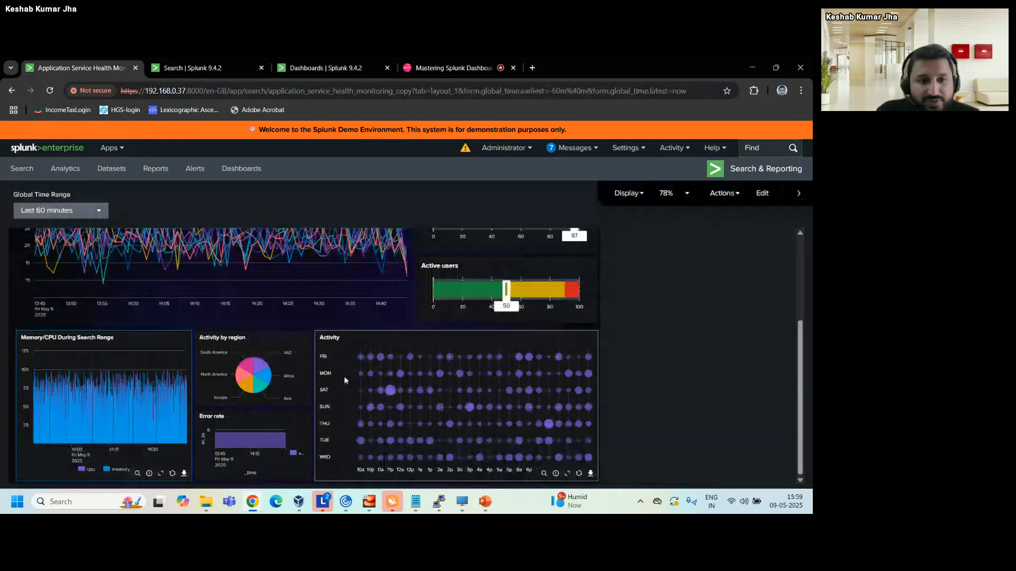
scroll(286, 393, "down", 1)
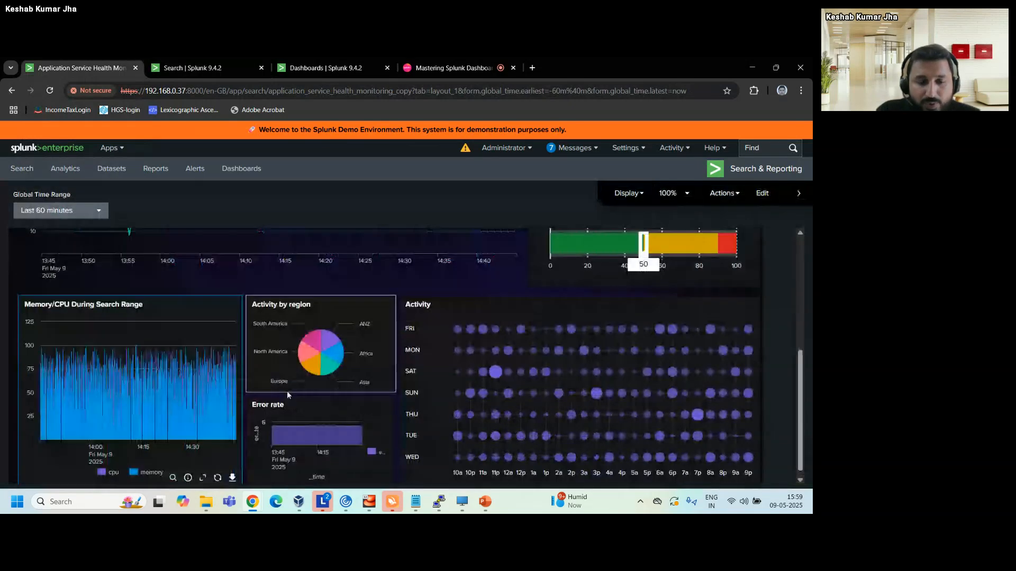
scroll(287, 395, "down", 1)
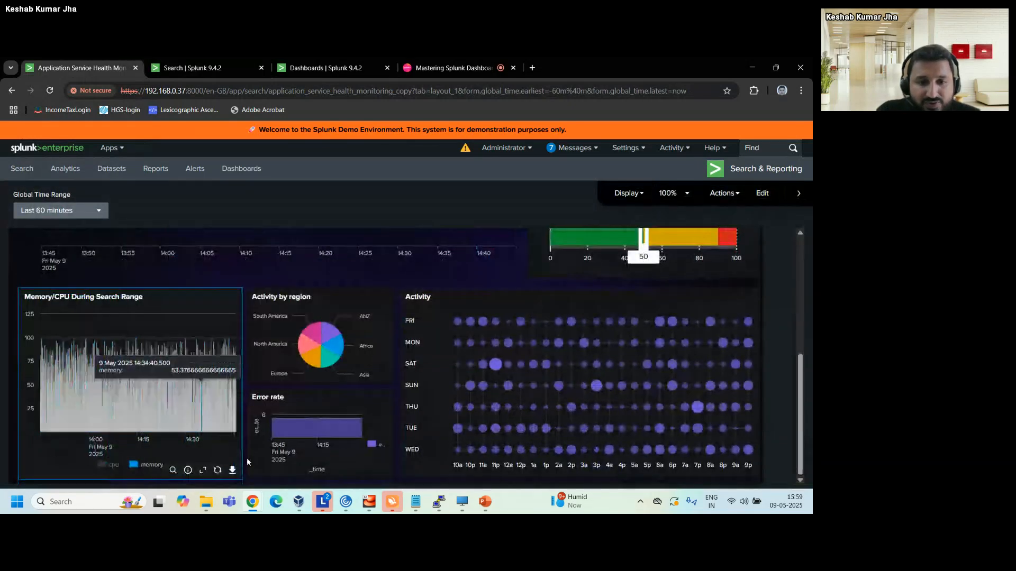
left_click(173, 471)
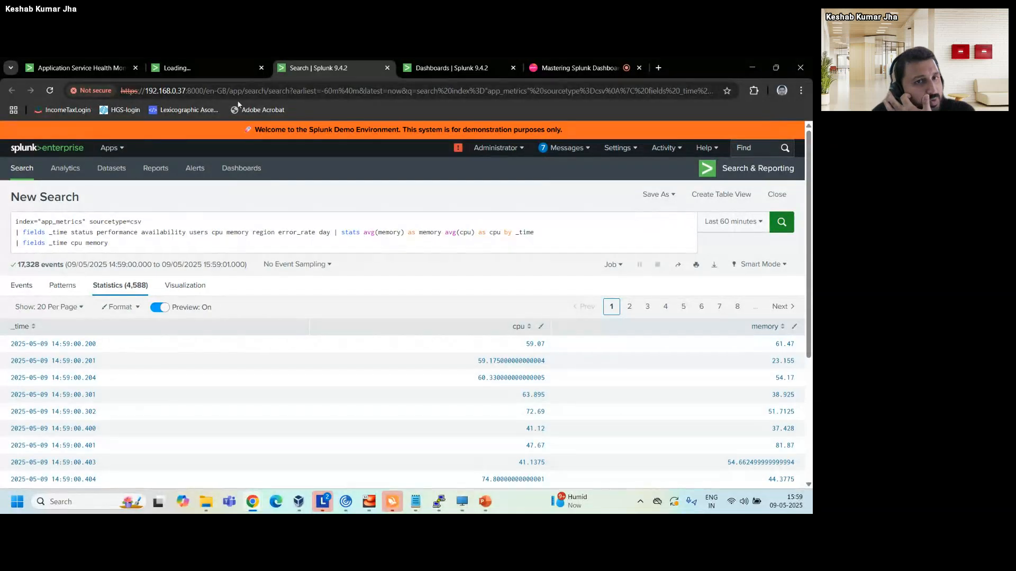
left_click(201, 71)
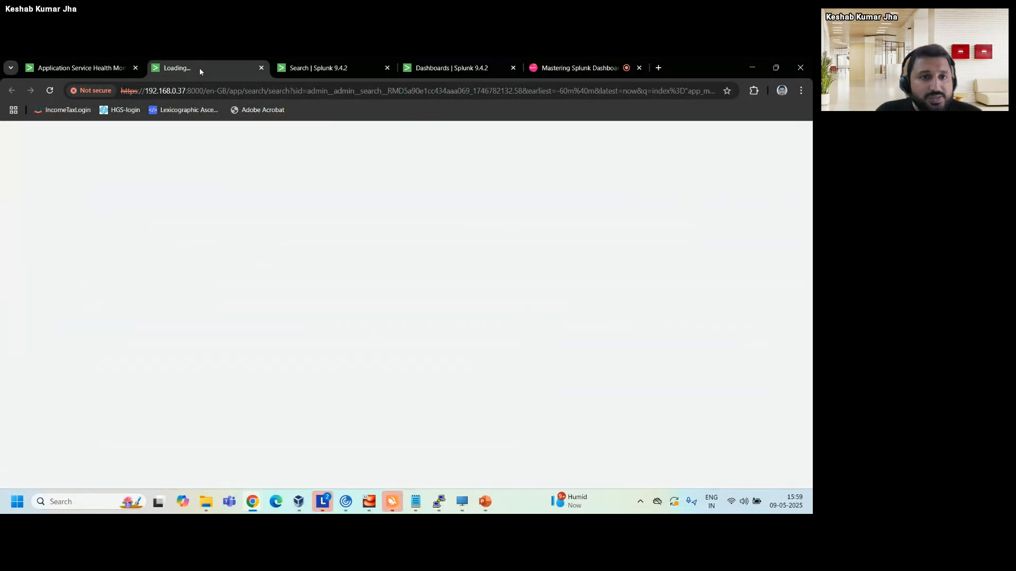
left_click(110, 71)
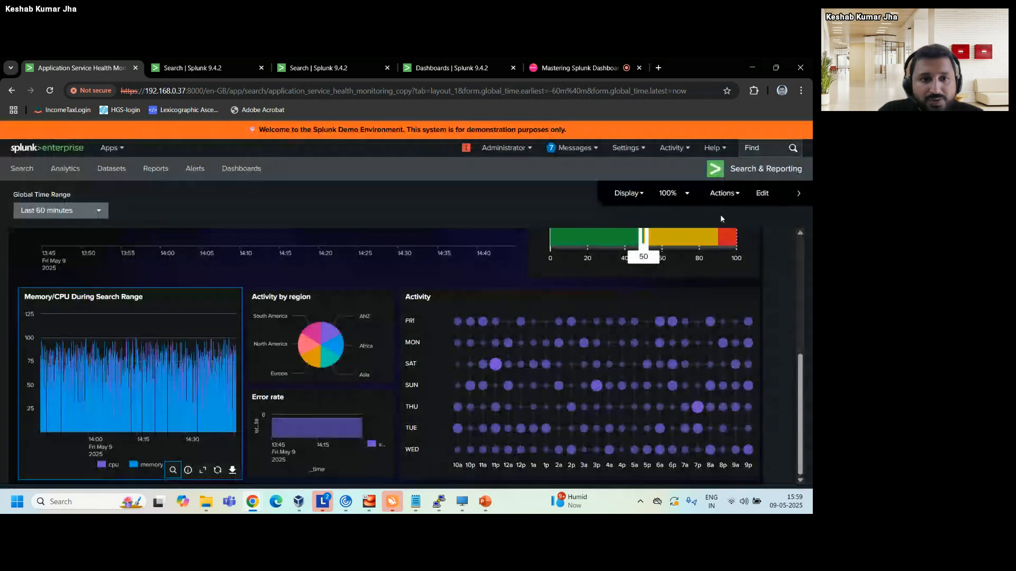
Return the dashboard to edit mode and open the Base_Search data source to review its SPL query and time range.
left_click(762, 193)
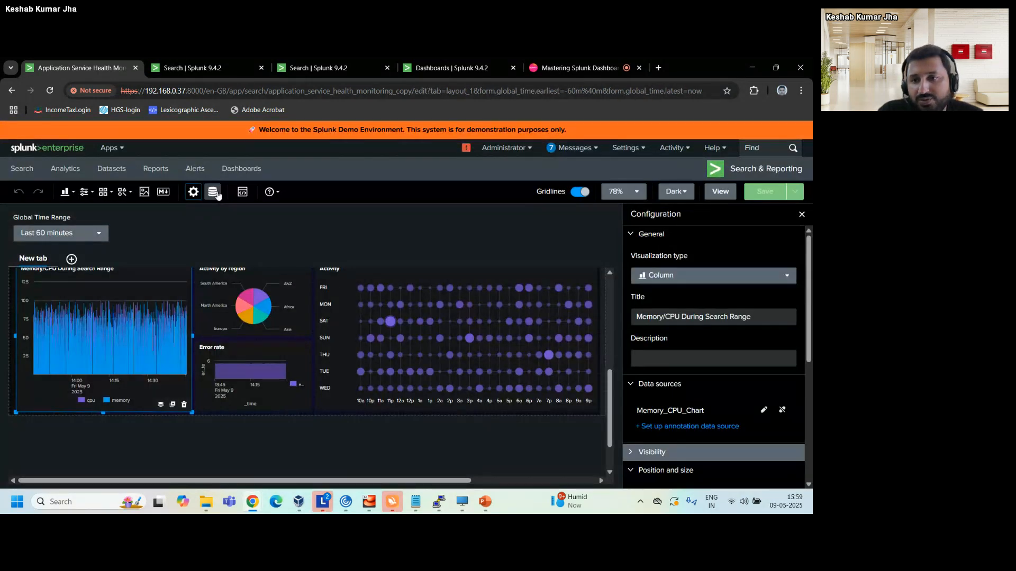
left_click(212, 192)
left_click(774, 282)
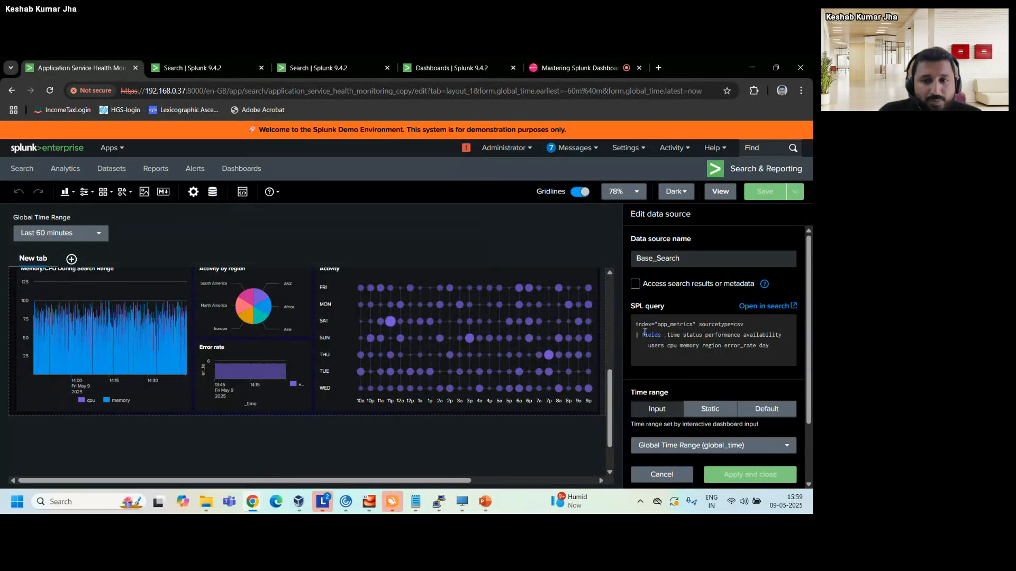
scroll(319, 331, "up", 2)
scroll(319, 335, "up", 1)
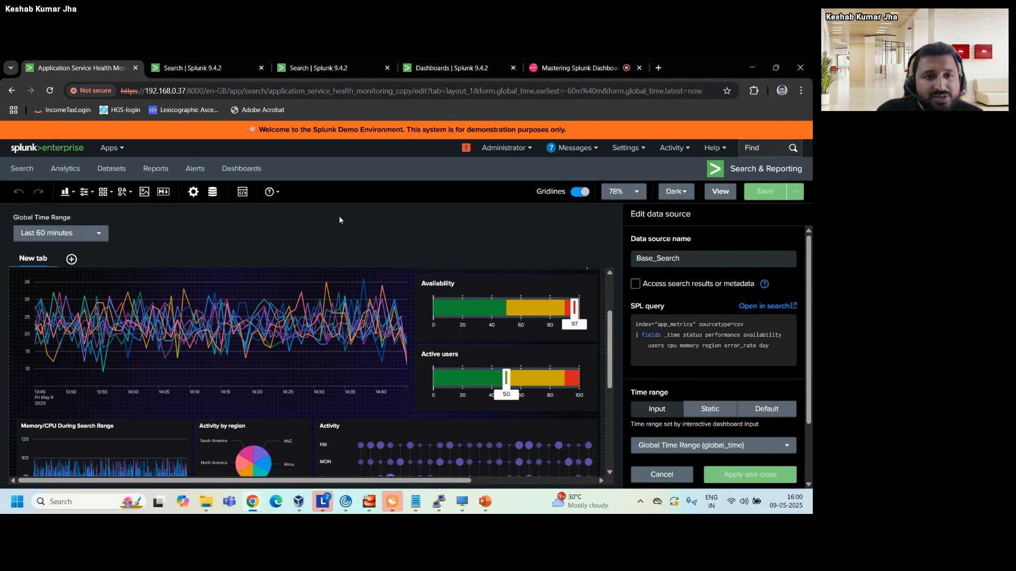
Open the dashboard's source code and examine the Global Time Range input, the default search options and the dataSources entries.
left_click(242, 192)
left_click(222, 305)
scroll(205, 277, "down", 2)
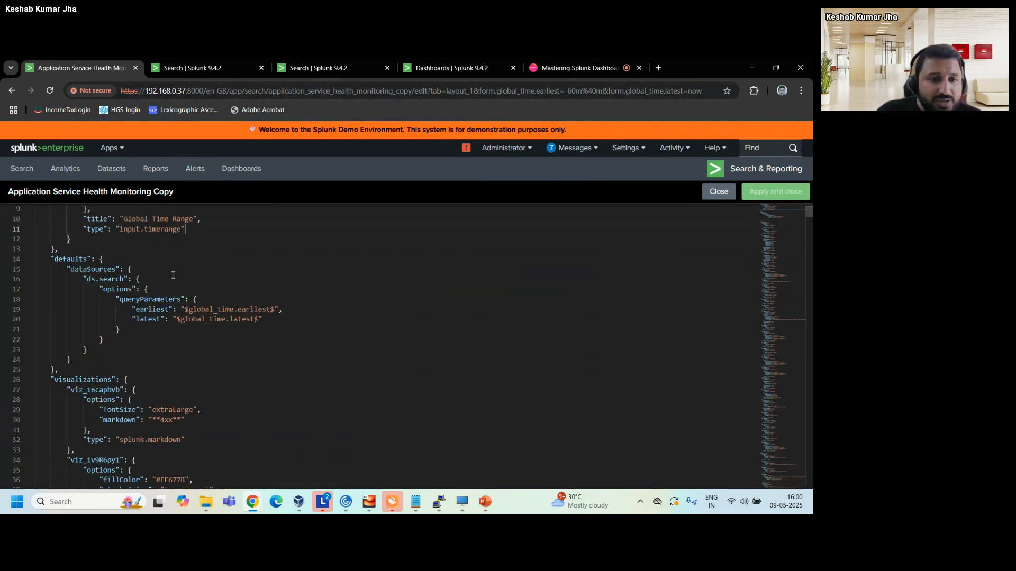
scroll(133, 267, "down", 1)
double_click(90, 261)
scroll(89, 262, "down", 6)
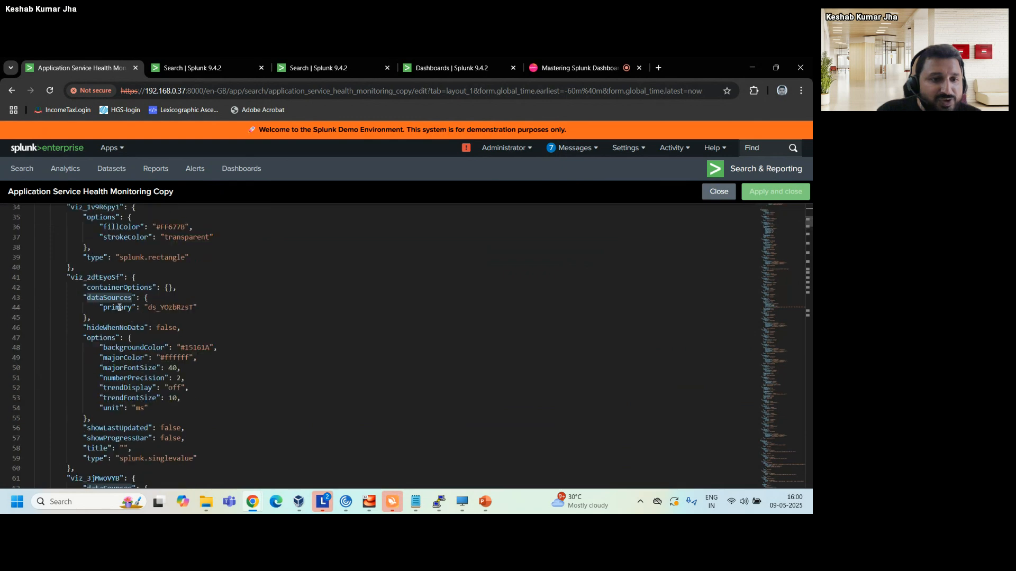
Examine the rectangle visualization's options and the primary data source of the single value visualization in the source code.
scroll(120, 307, "up", 1)
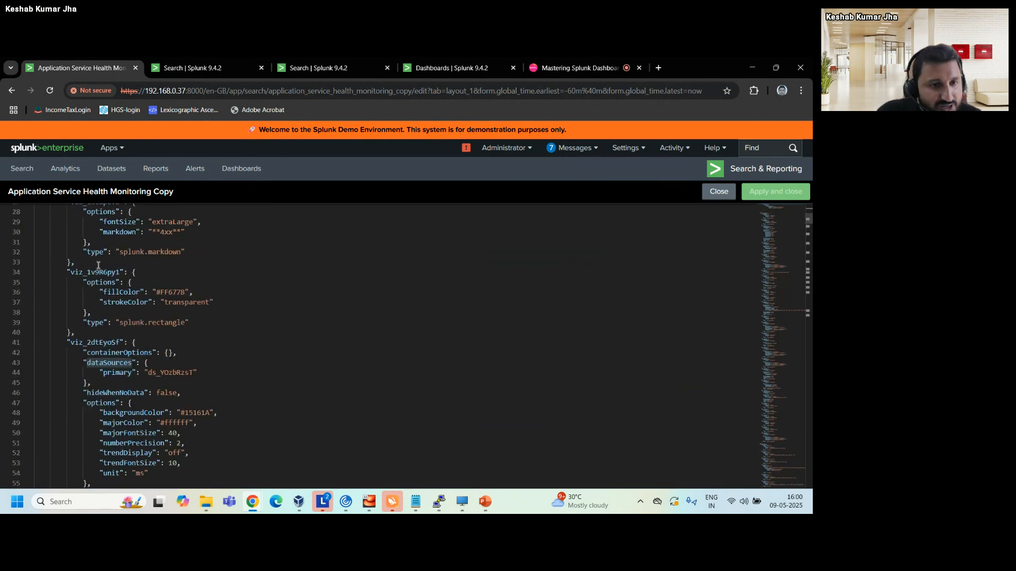
double_click(96, 271)
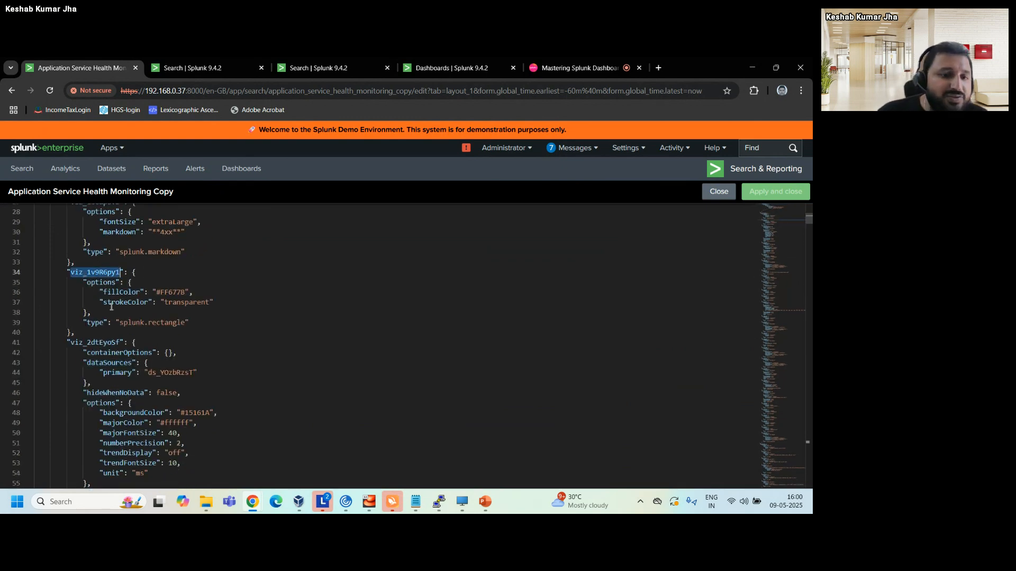
scroll(174, 340, "up", 2)
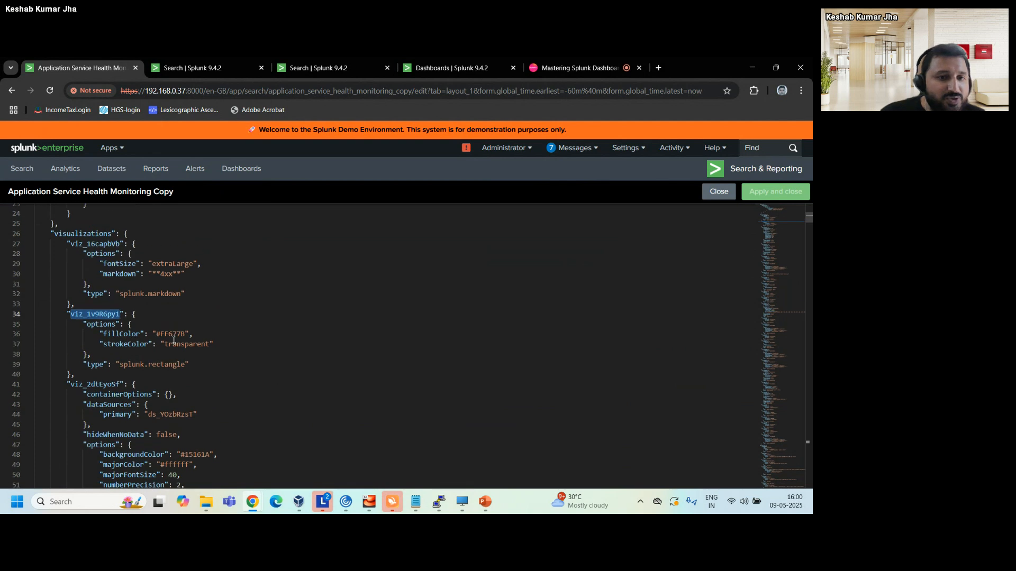
scroll(174, 339, "down", 2)
scroll(174, 340, "down", 3)
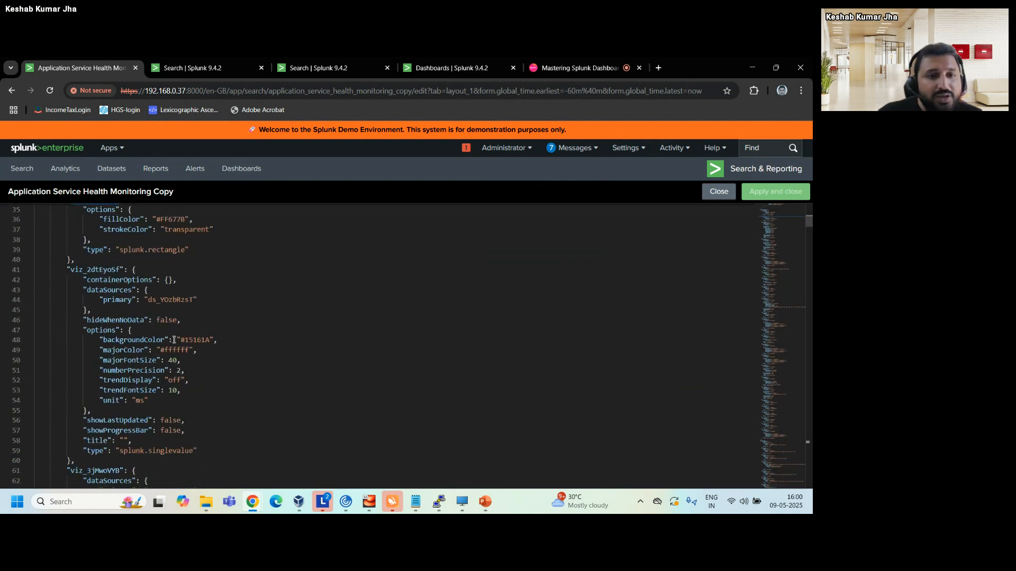
scroll(174, 339, "down", 2)
double_click(166, 250)
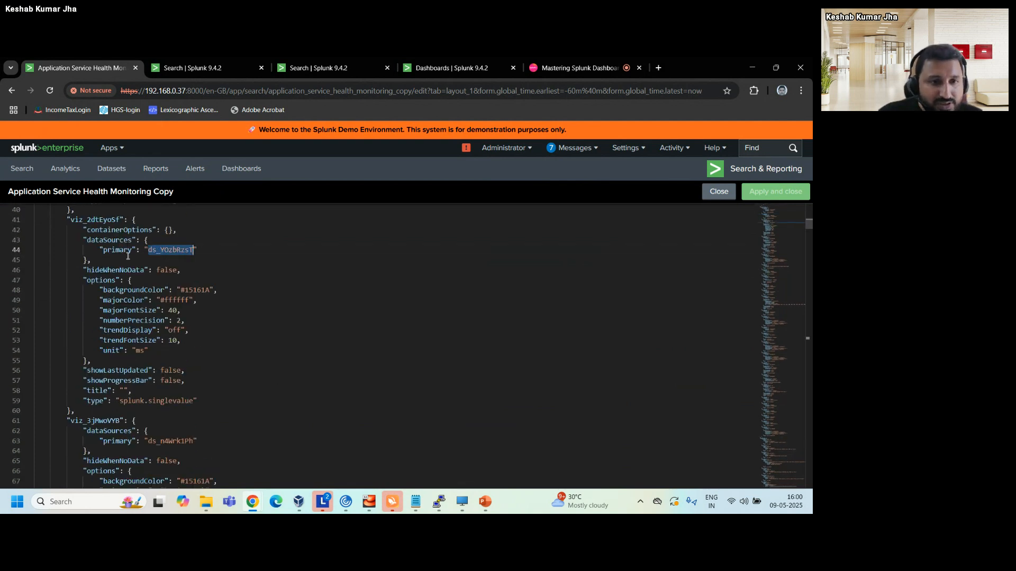
Read through the marker gauge, single value, markdown and punchcard definitions in the source code, and close the source editor.
scroll(143, 368, "down", 3)
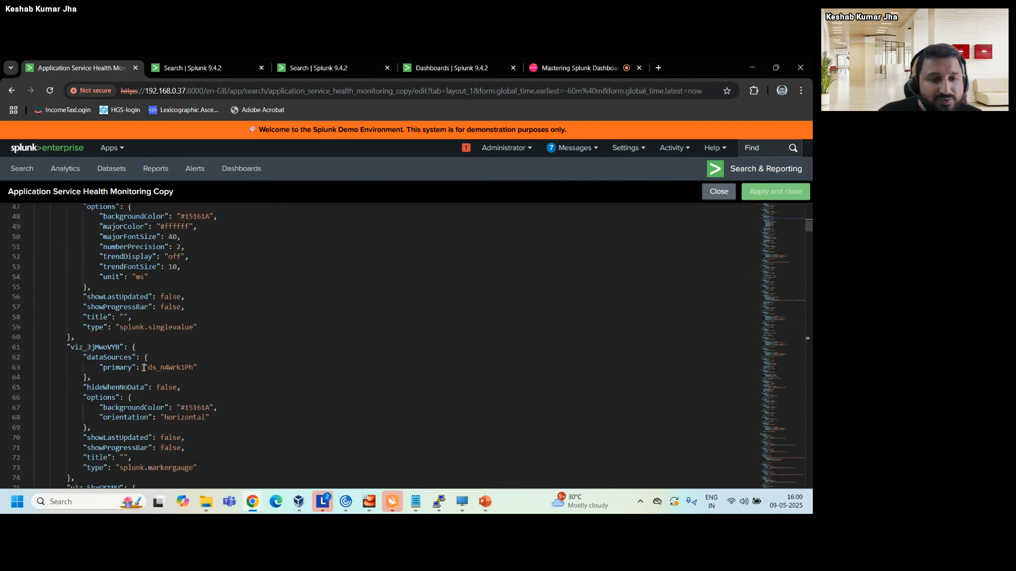
scroll(144, 368, "down", 1)
scroll(143, 367, "down", 4)
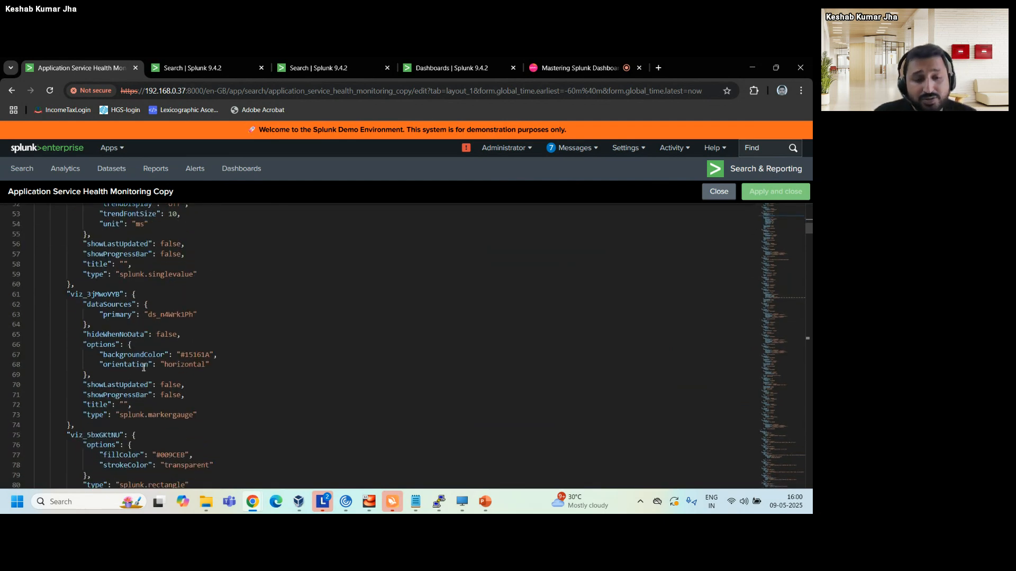
scroll(143, 368, "down", 8)
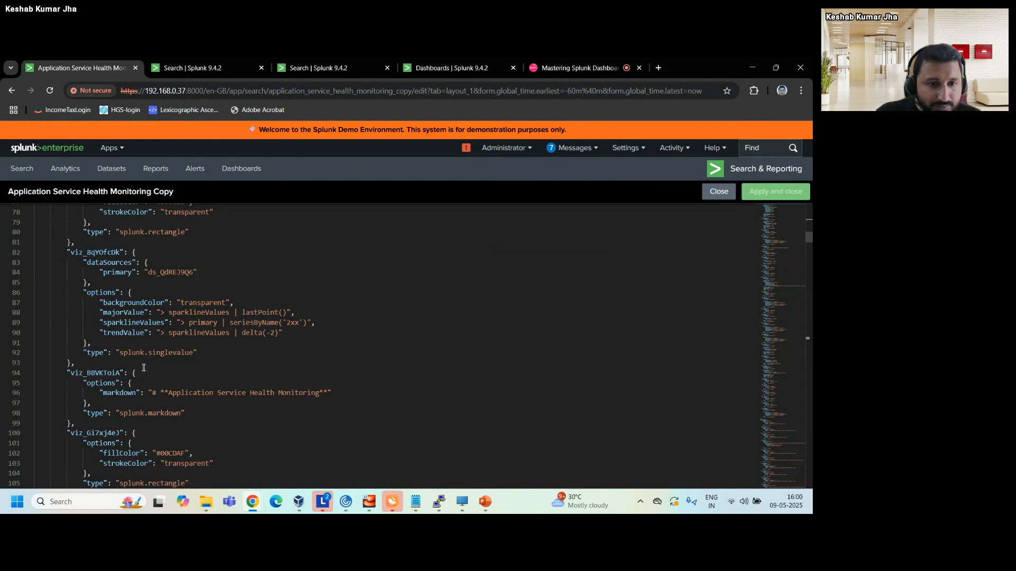
scroll(144, 367, "down", 17)
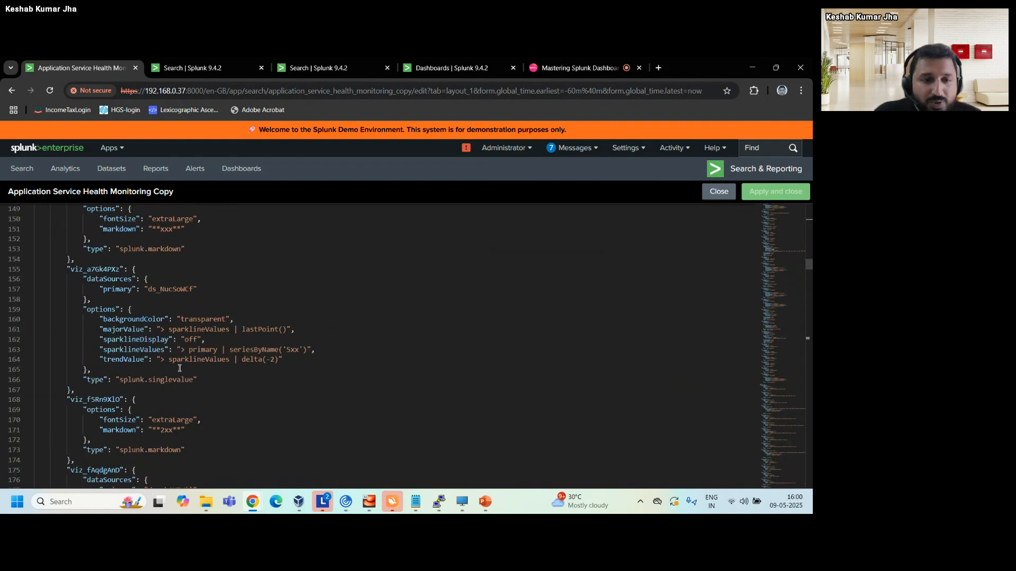
scroll(179, 368, "down", 6)
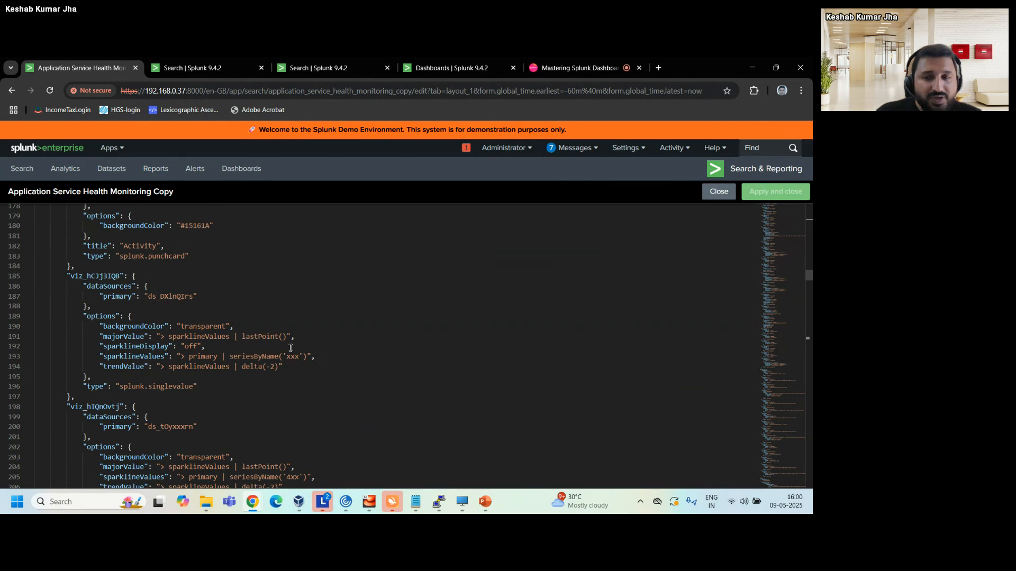
scroll(250, 281, "up", 20)
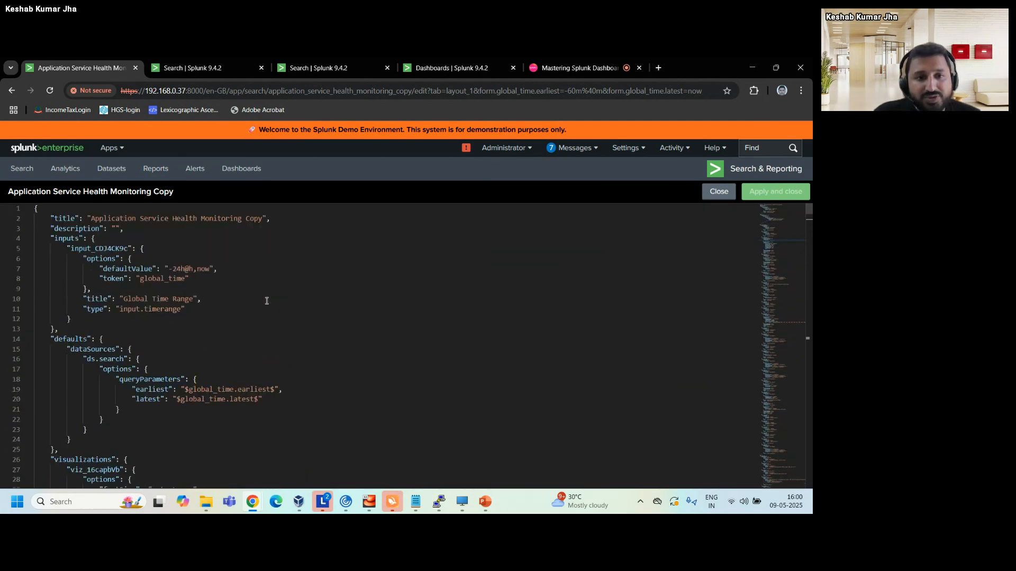
left_click(719, 192)
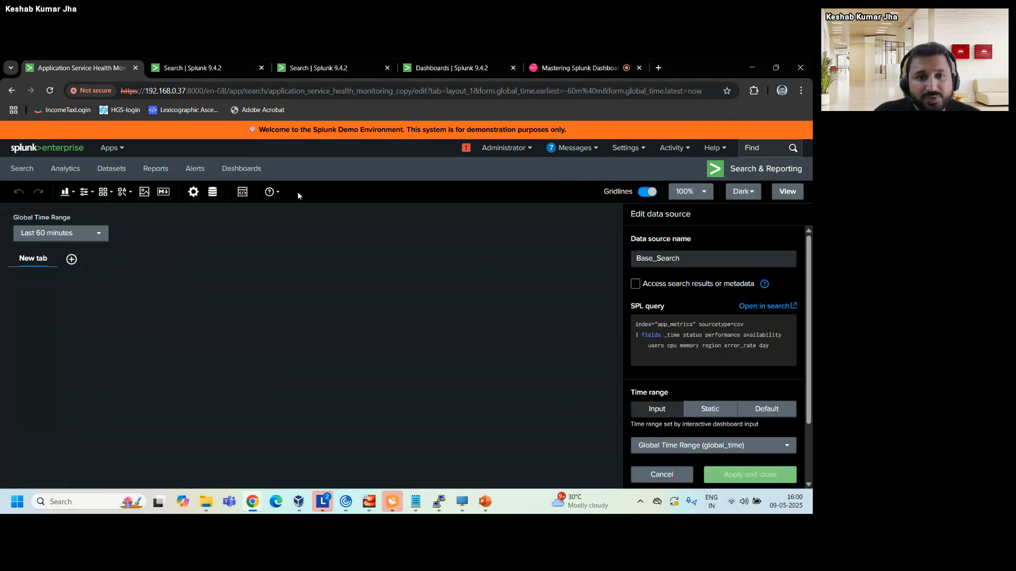
Check the available help resources and change the dashboard theme to Light.
left_click(271, 192)
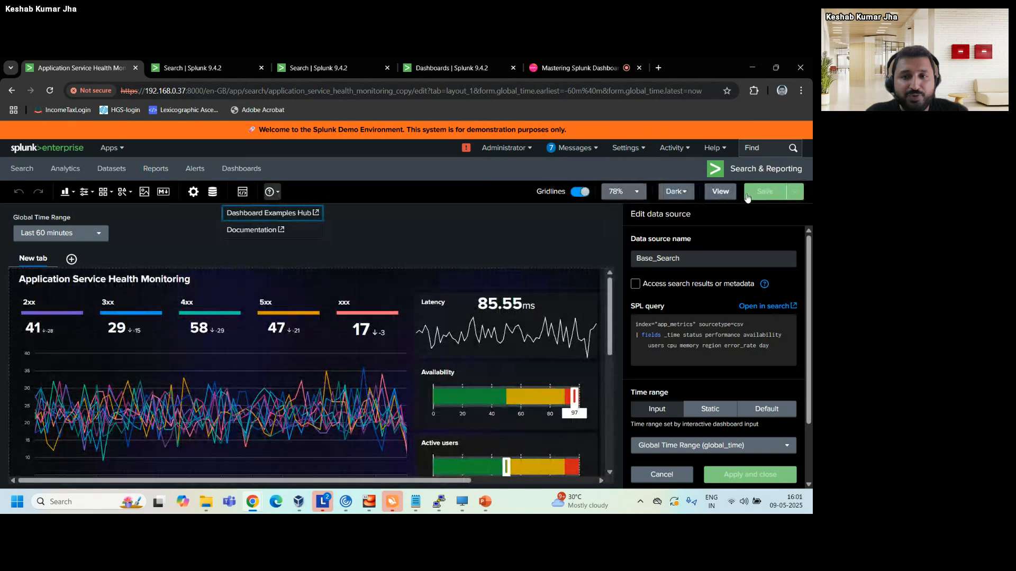
left_click(681, 197)
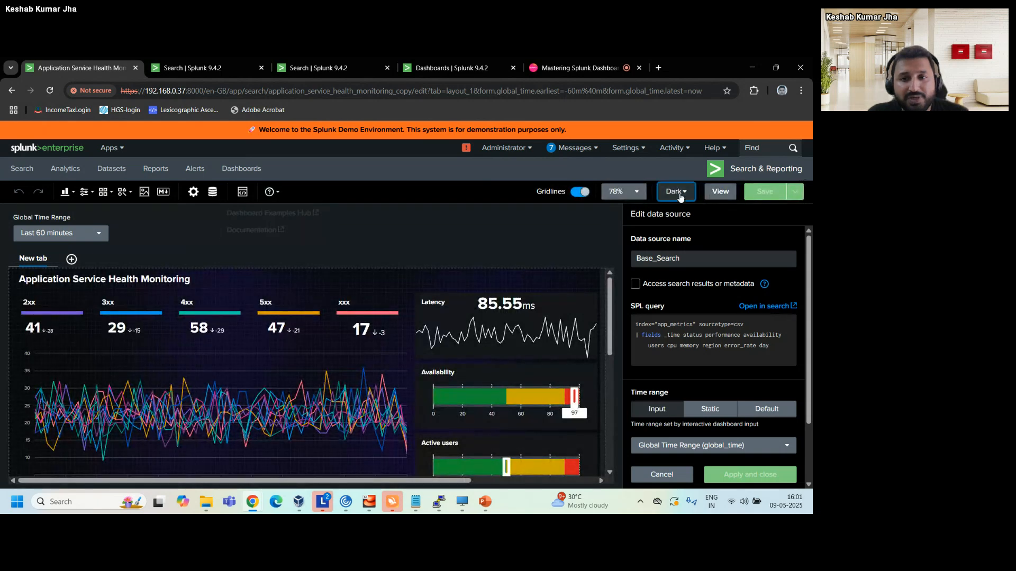
left_click(681, 197)
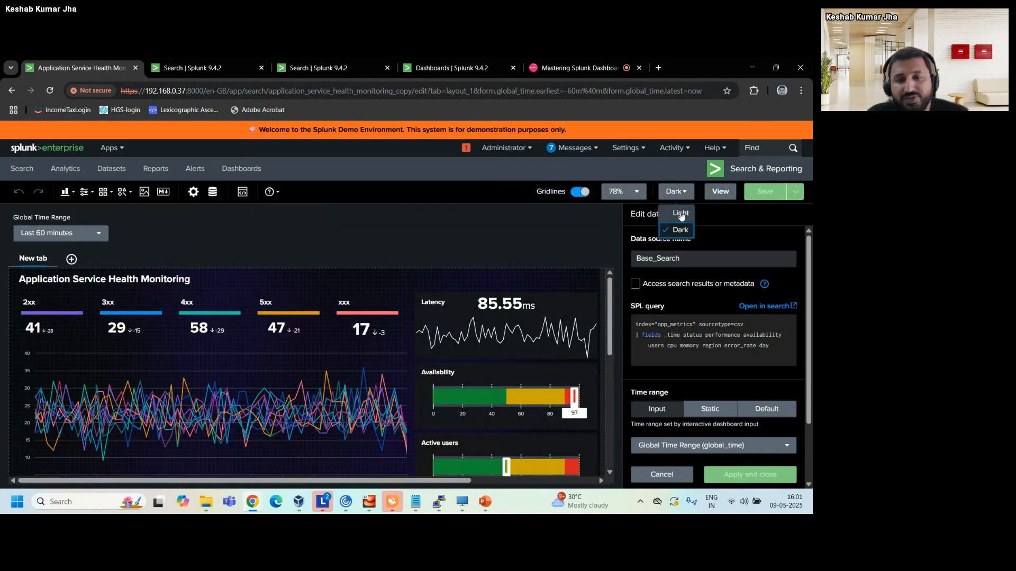
left_click(681, 214)
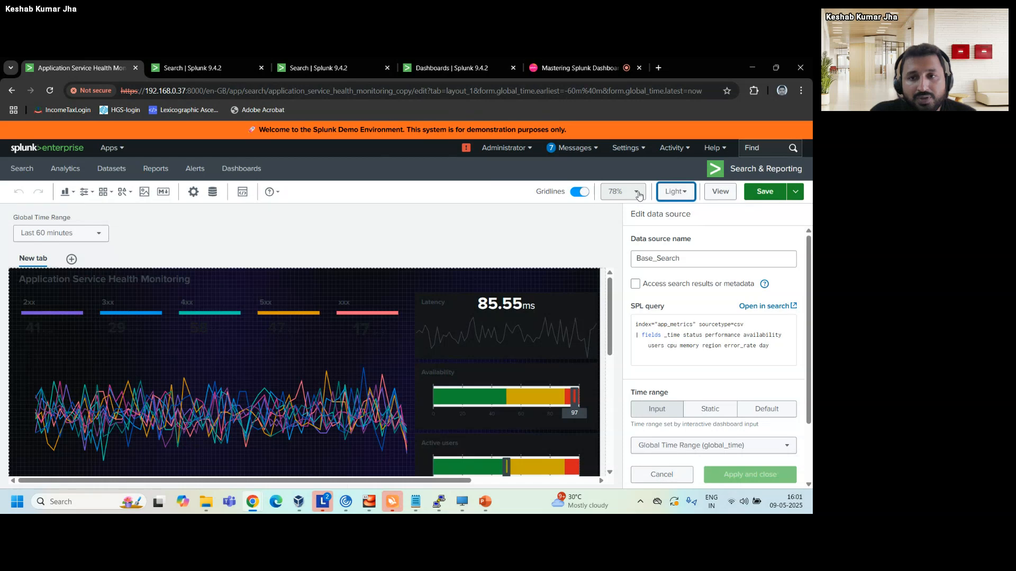
Set the canvas zoom to Fit, save the dashboard and display it in view mode.
left_click(638, 193)
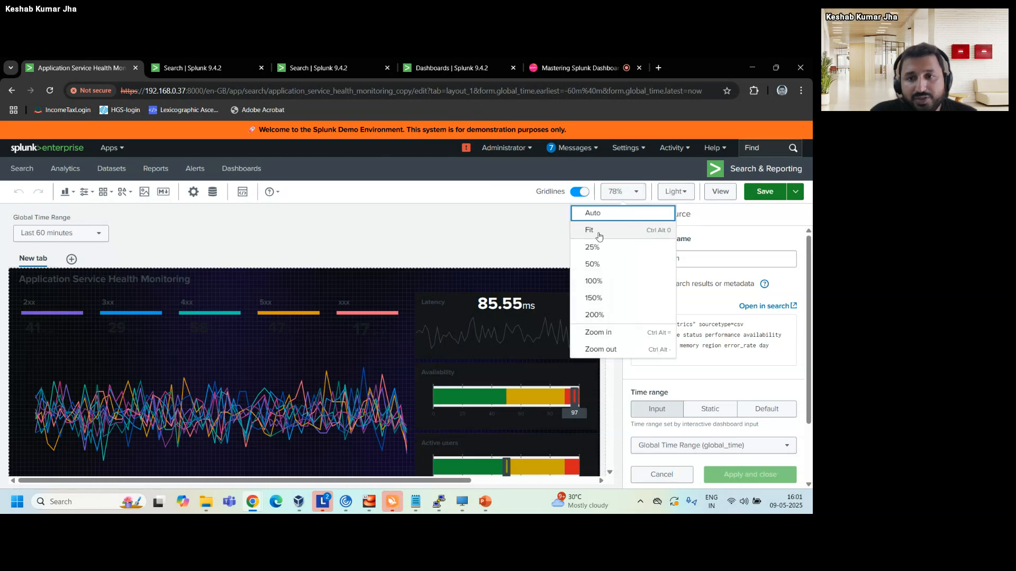
left_click(599, 237)
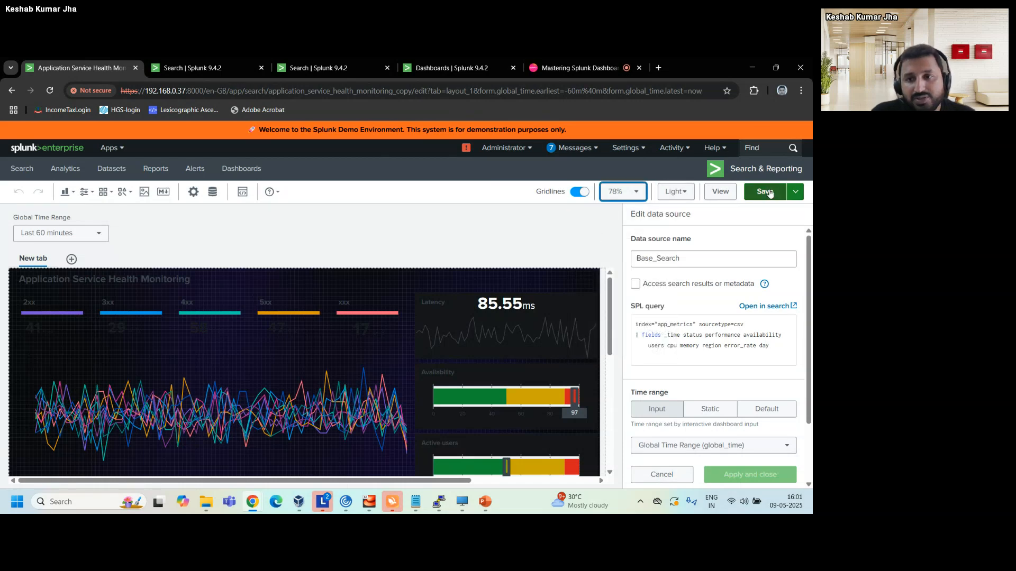
left_click(767, 194)
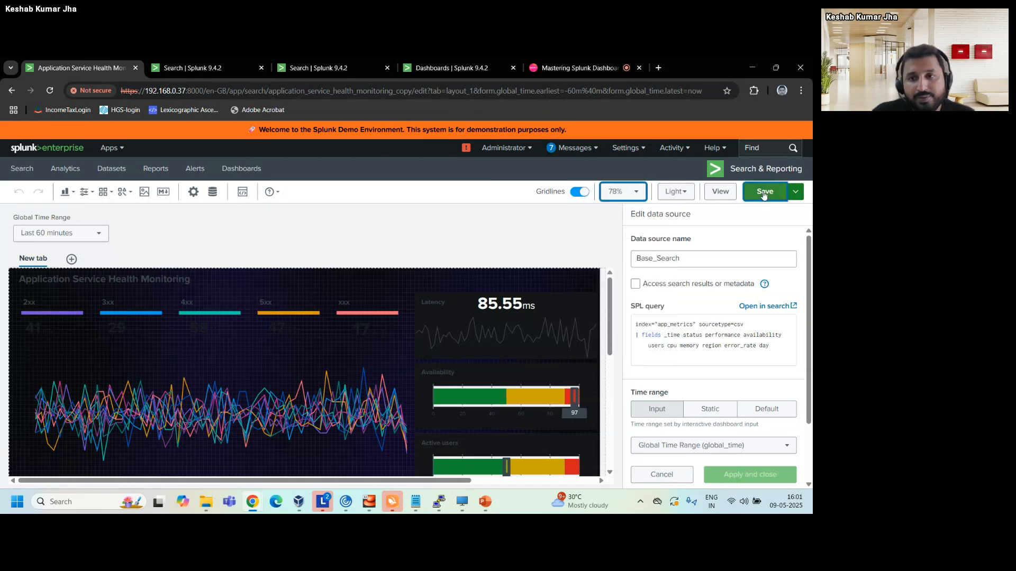
left_click(719, 193)
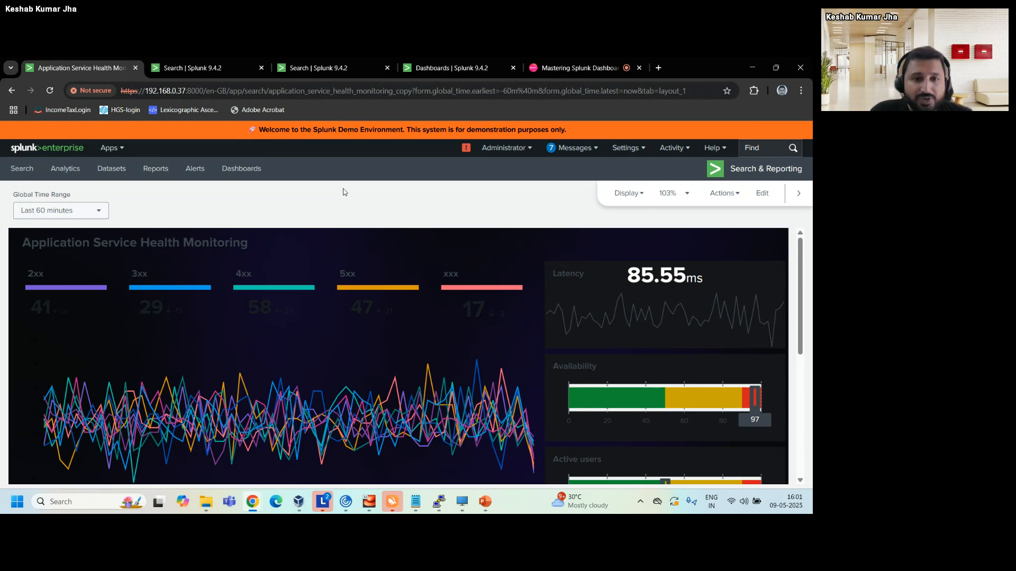
Switch to the Mastering Splunk Dashboard Studio virtual meeting room.
left_click(561, 61)
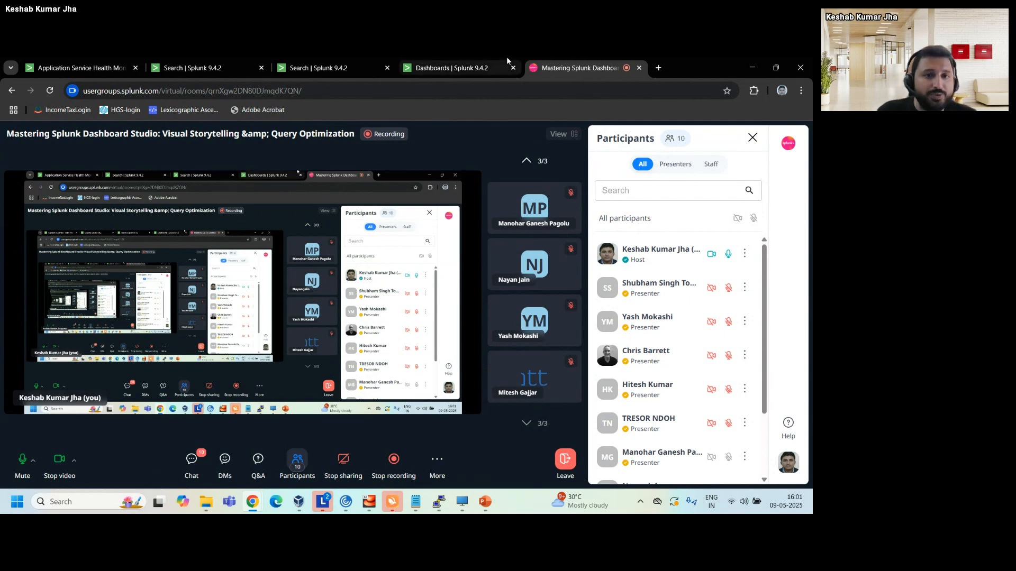
Look at the Application Service Health Monitoring dashboard again, and return to the meeting room to look through its participant list.
left_click(82, 69)
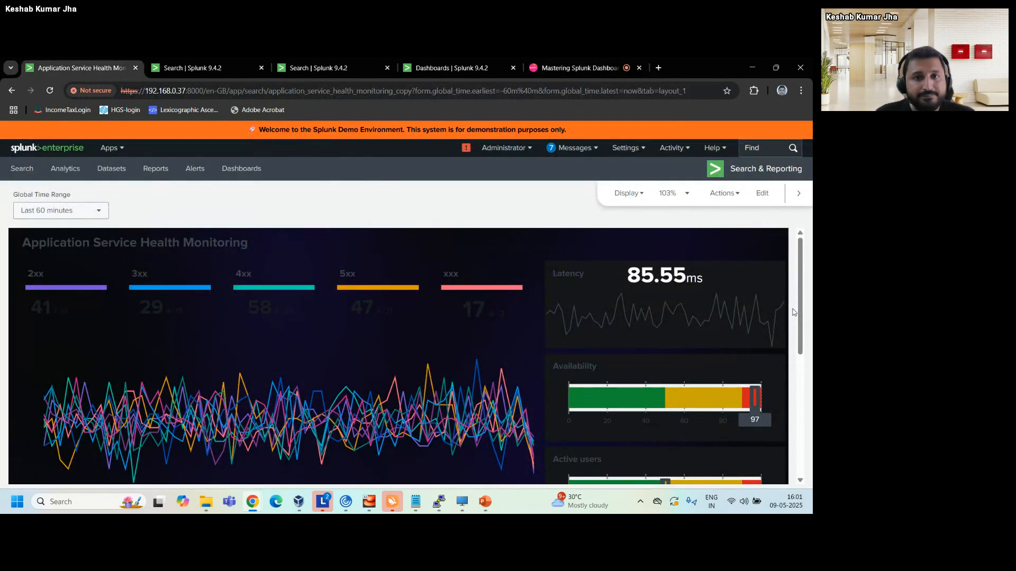
left_click(579, 67)
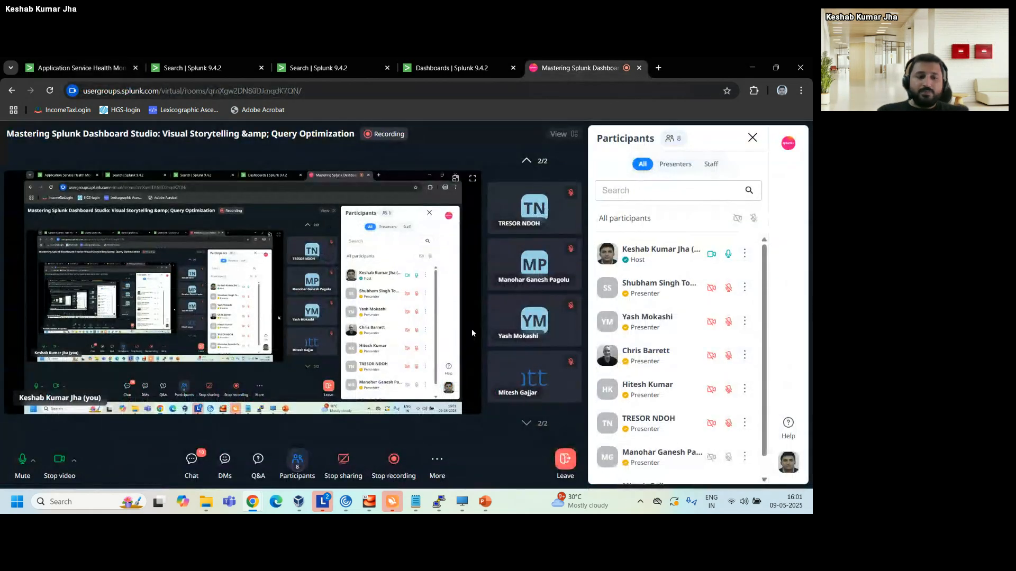
scroll(677, 321, "down", 1)
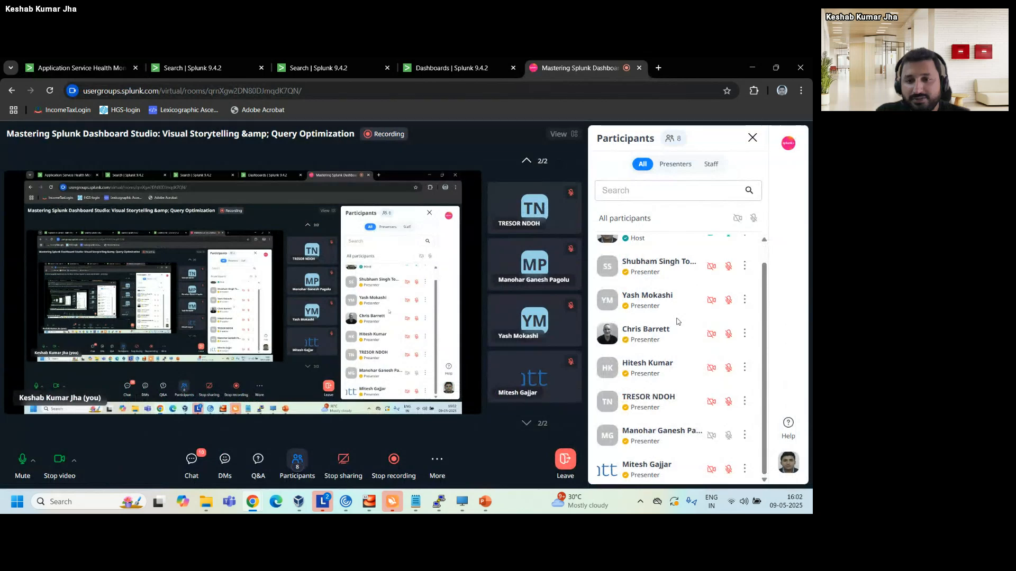
scroll(662, 394, "up", 1)
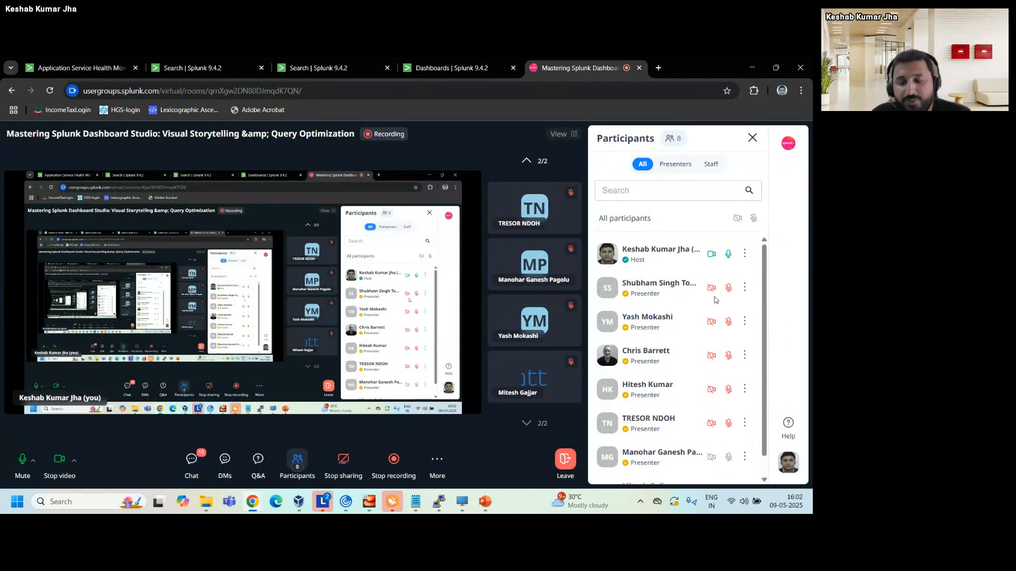
scroll(711, 298, "down", 1)
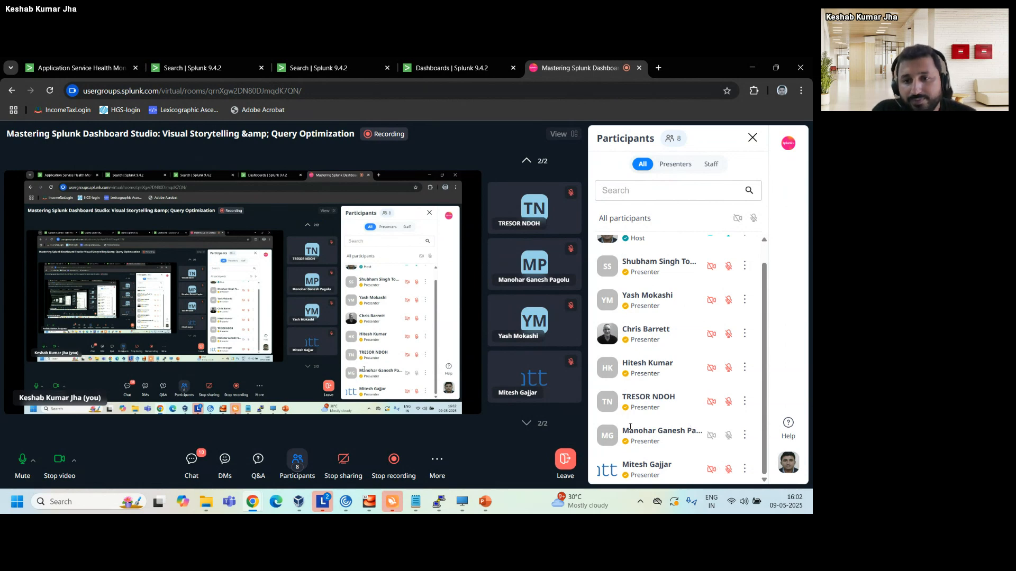
scroll(687, 373, "up", 1)
scroll(686, 373, "down", 1)
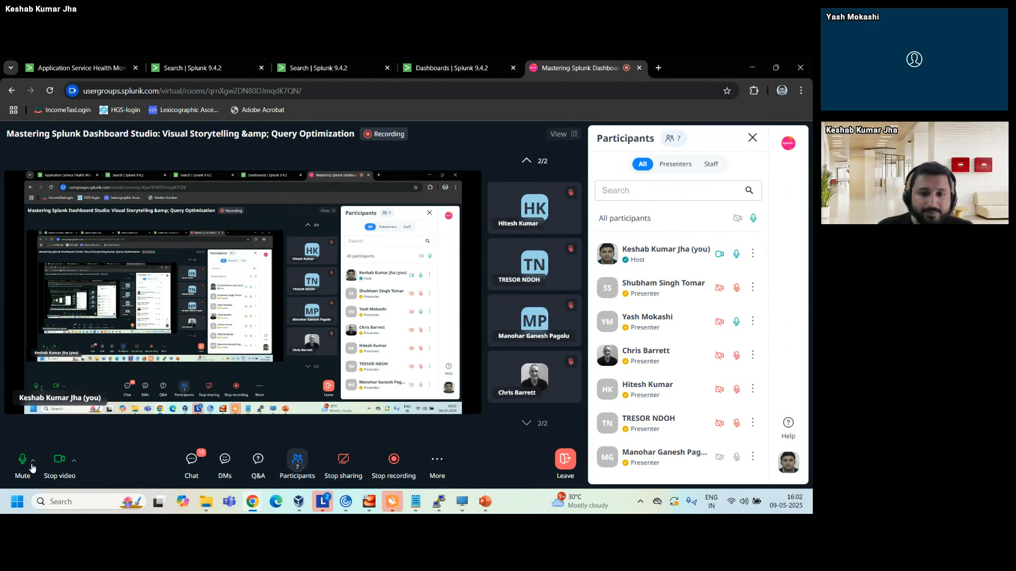
End the Mastering Splunk Dashboard Studio virtual event for all participants.
left_click(572, 462)
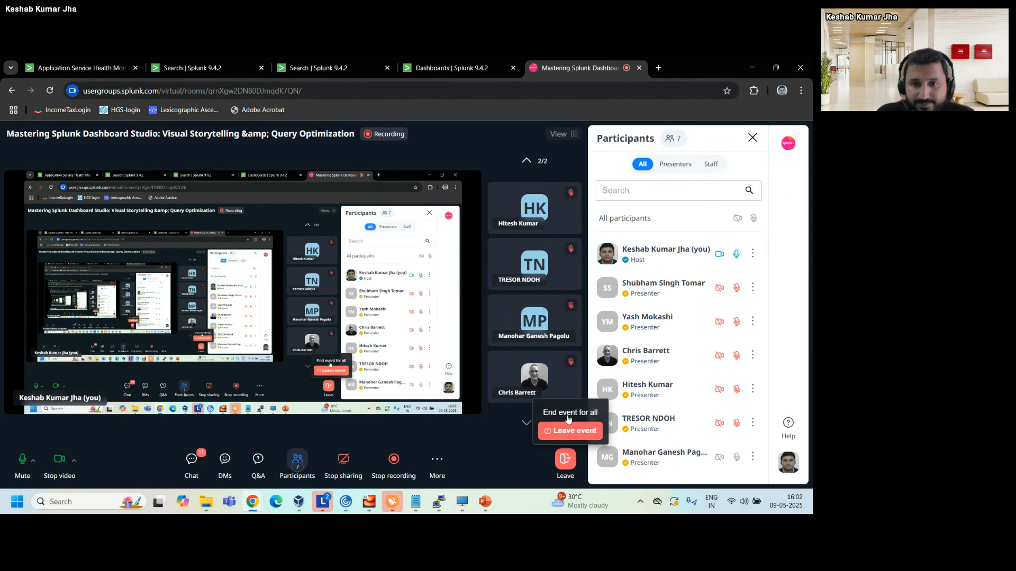
left_click(586, 431)
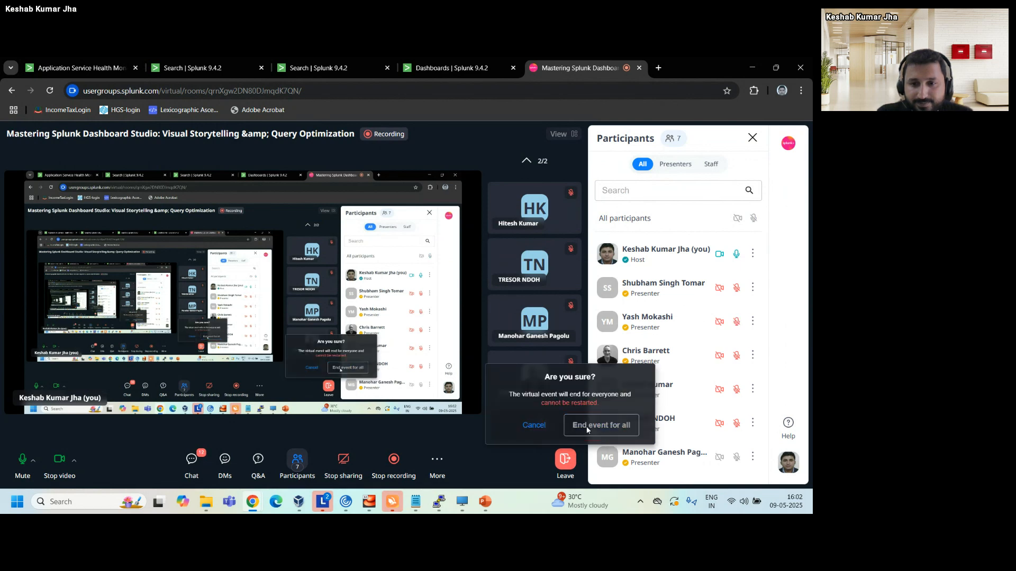